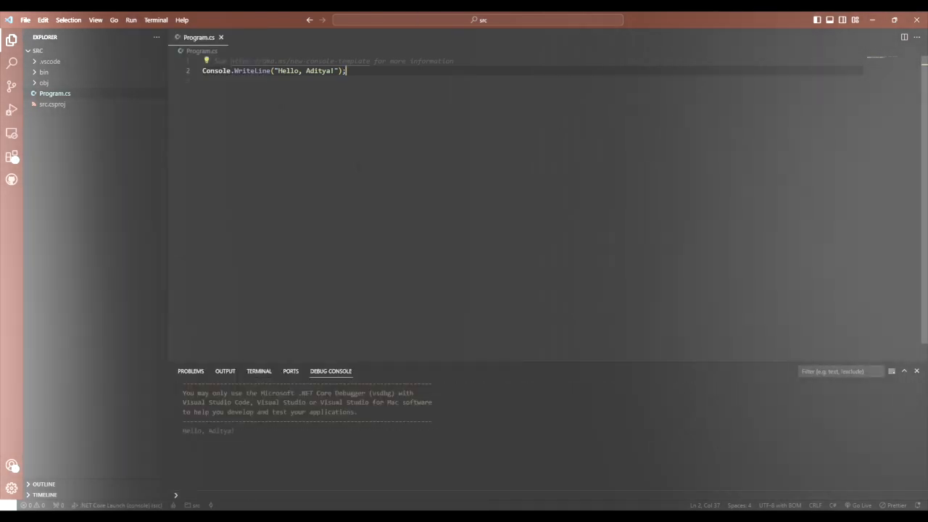
{"action": "left_click", "coordinate": [130, 20]}
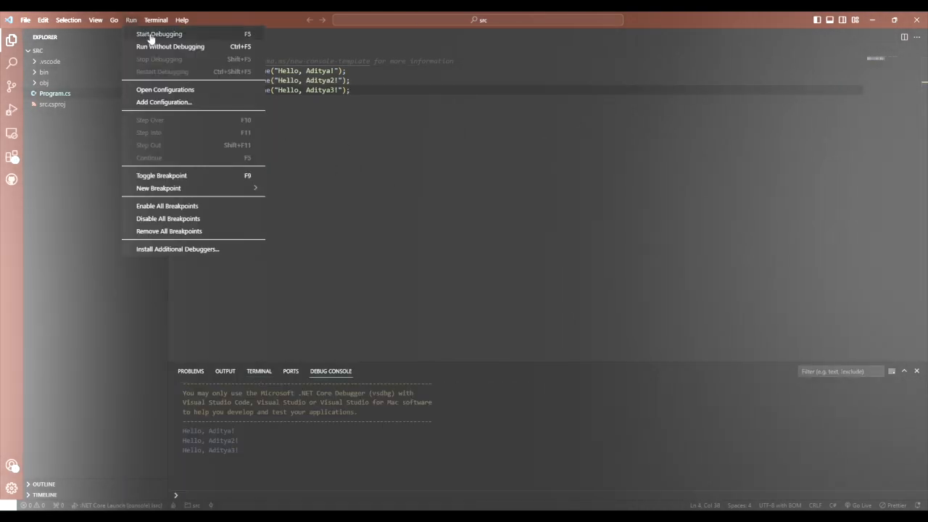
- Launch the Hello program under the debugger from the Run menu, pausing at the line 3 breakpoint
{"action": "left_click", "coordinate": [158, 34]}
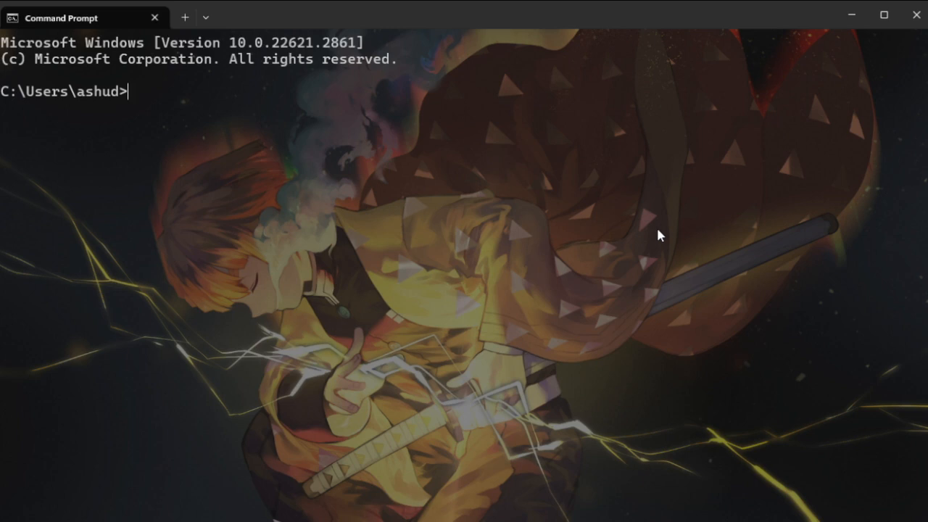
{"action": "type", "text": "dotne"}
{"action": "type", "text": "t"}
- Run dotnet and dotnet --info; both come back as not recognized commands
{"action": "key", "text": "Return"}
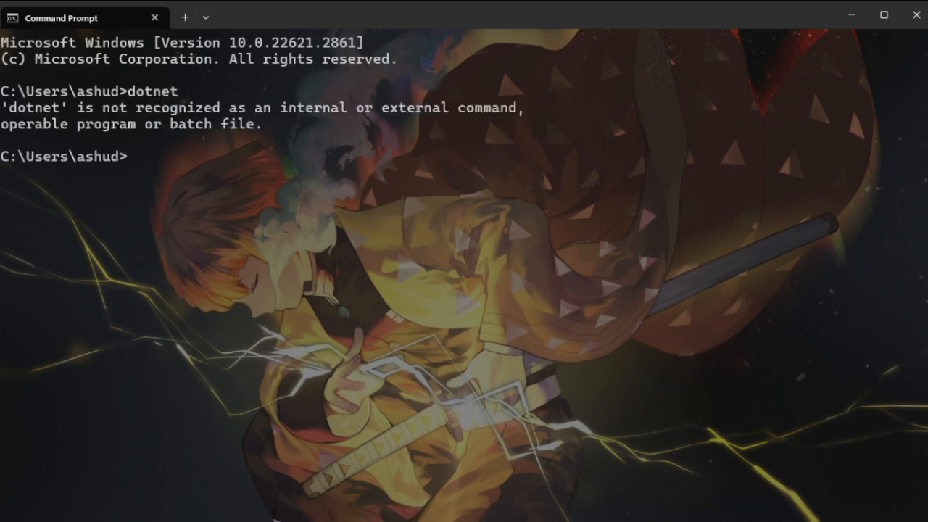
{"action": "type", "text": "dotne"}
{"action": "type", "text": "t"}
{"action": "type", "text": " --info"}
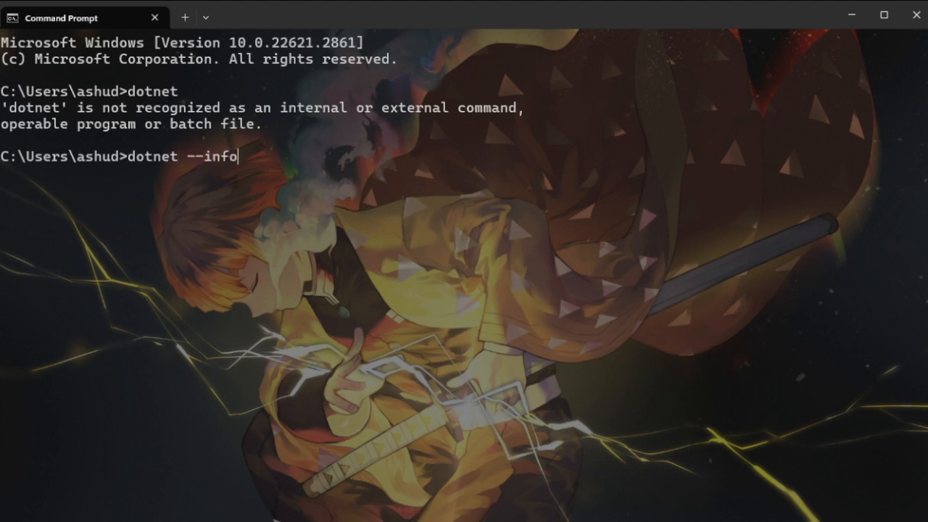
{"action": "key", "text": "Return"}
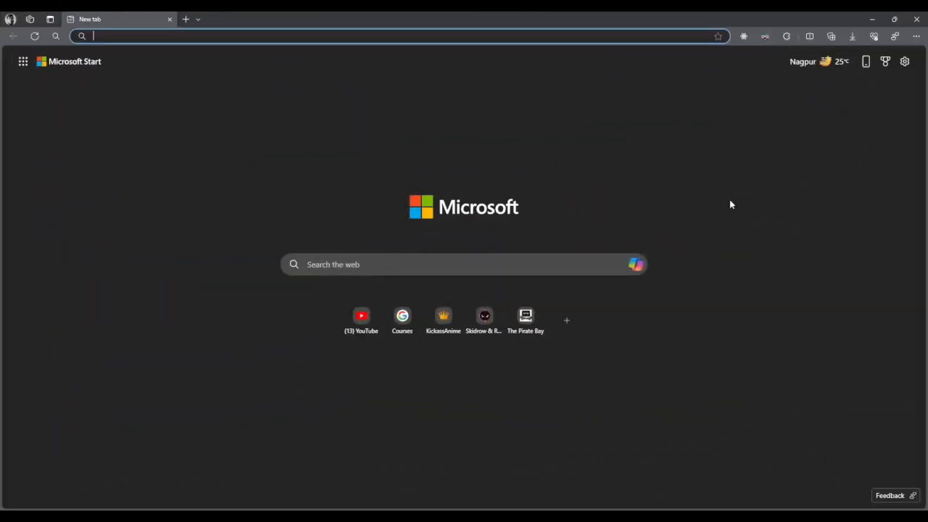
{"action": "type", "text": "dotnet"}
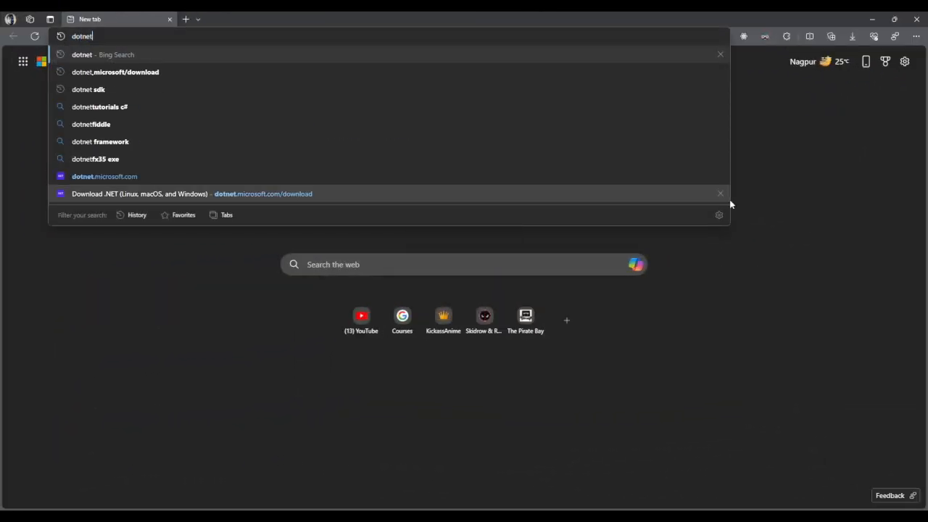
{"action": "type", "text": ".microso"}
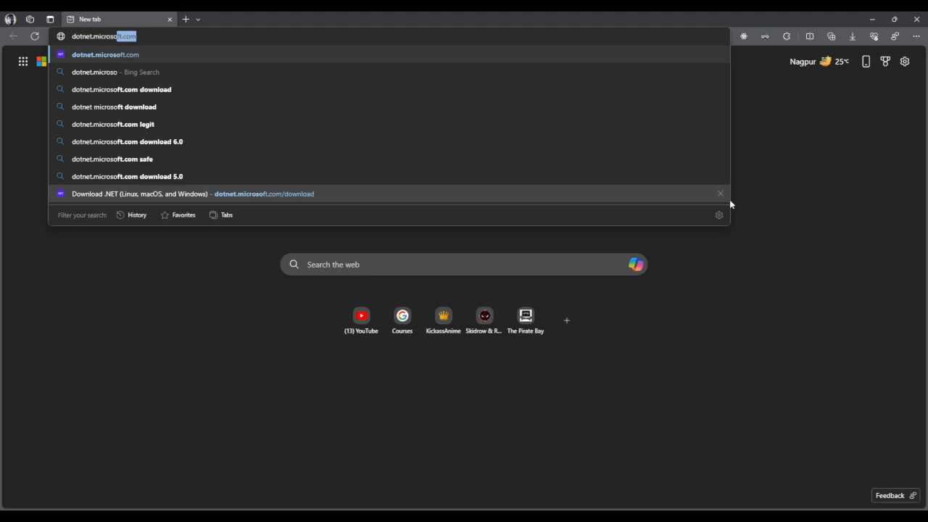
{"action": "type", "text": "ft.com/"}
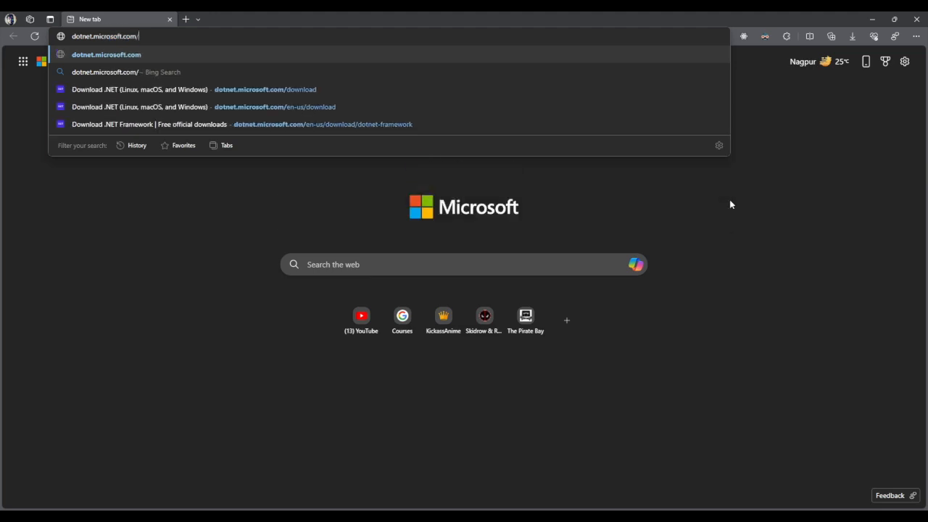
{"action": "type", "text": "download"}
- Navigate to dotnet.microsoft.com/download and download the .NET 8.0 SDK x64 installer
{"action": "key", "text": "Return"}
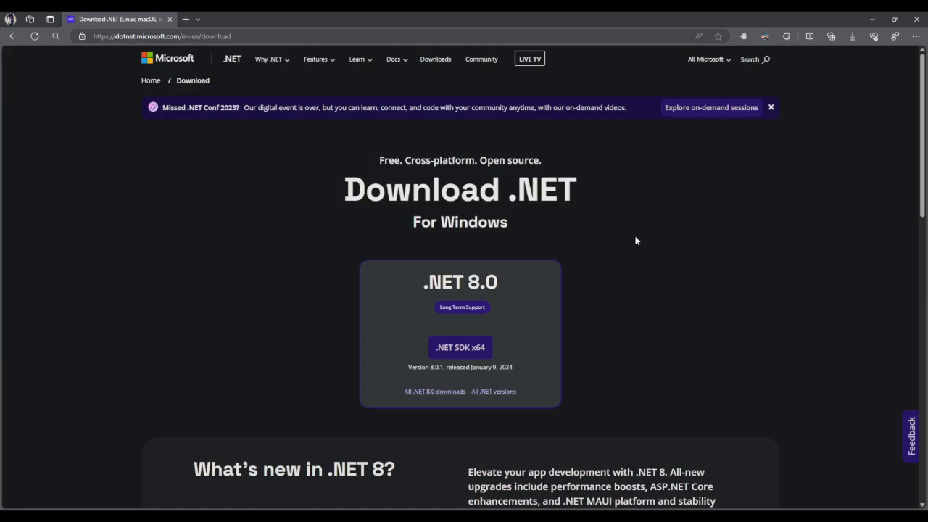
{"action": "scroll", "coordinate": [634, 235], "scroll_direction": "down", "scroll_amount": 5}
{"action": "scroll", "coordinate": [454, 327], "scroll_direction": "down", "scroll_amount": 5}
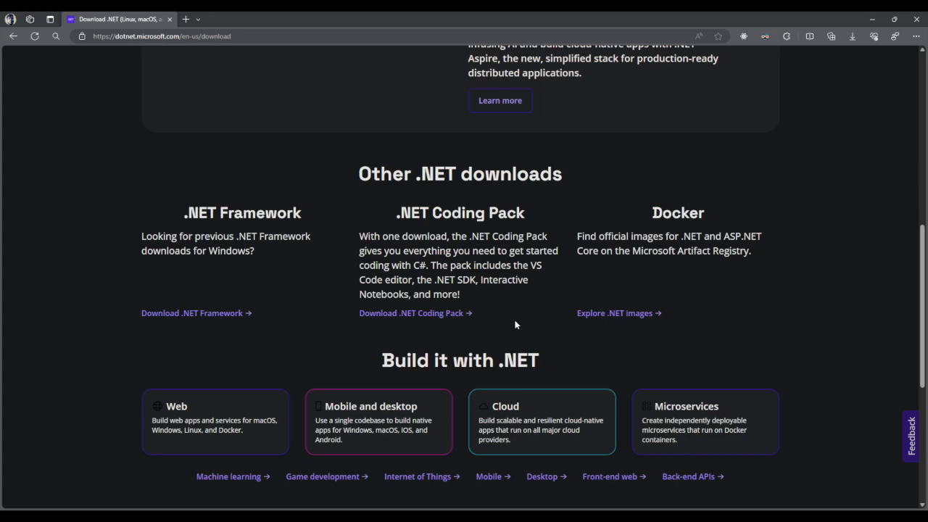
{"action": "scroll", "coordinate": [516, 324], "scroll_direction": "down", "scroll_amount": 3}
{"action": "scroll", "coordinate": [523, 328], "scroll_direction": "down", "scroll_amount": 2}
{"action": "scroll", "coordinate": [526, 327], "scroll_direction": "down", "scroll_amount": 3}
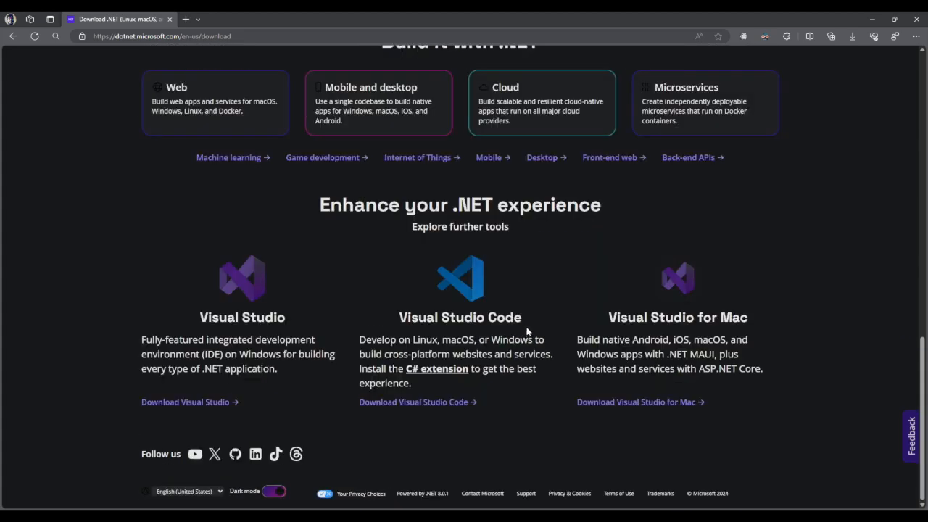
{"action": "scroll", "coordinate": [525, 328], "scroll_direction": "up", "scroll_amount": 5}
{"action": "scroll", "coordinate": [508, 333], "scroll_direction": "up", "scroll_amount": 5}
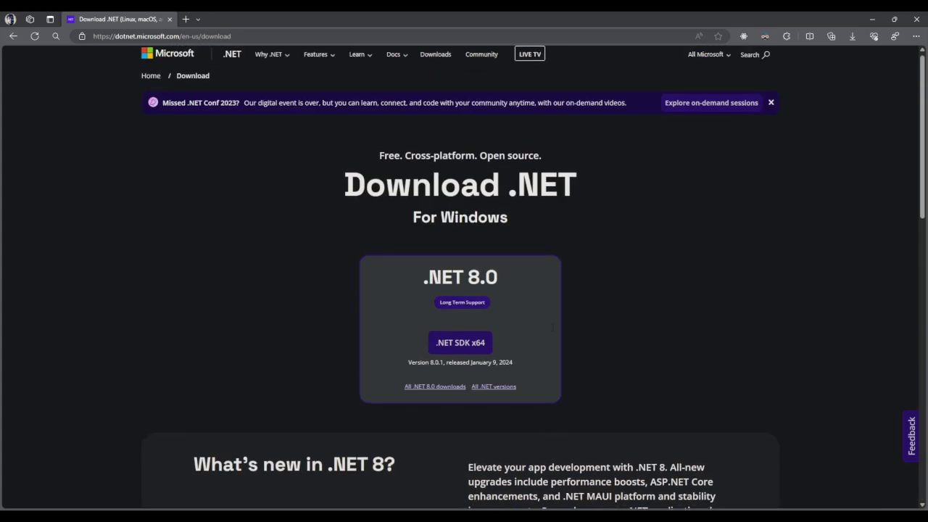
{"action": "left_click", "coordinate": [475, 351]}
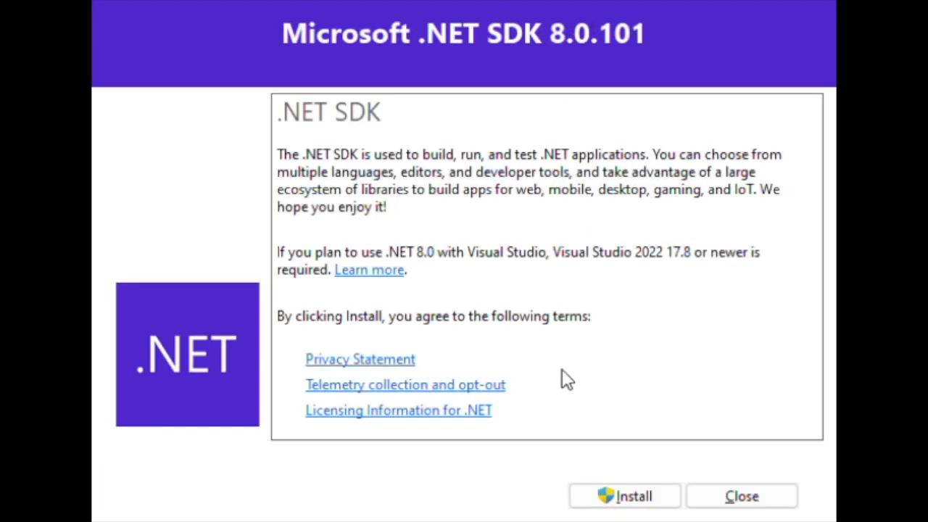
- Start the Microsoft .NET SDK 8.0.101 installation and let setup complete
{"action": "left_click", "coordinate": [632, 498]}
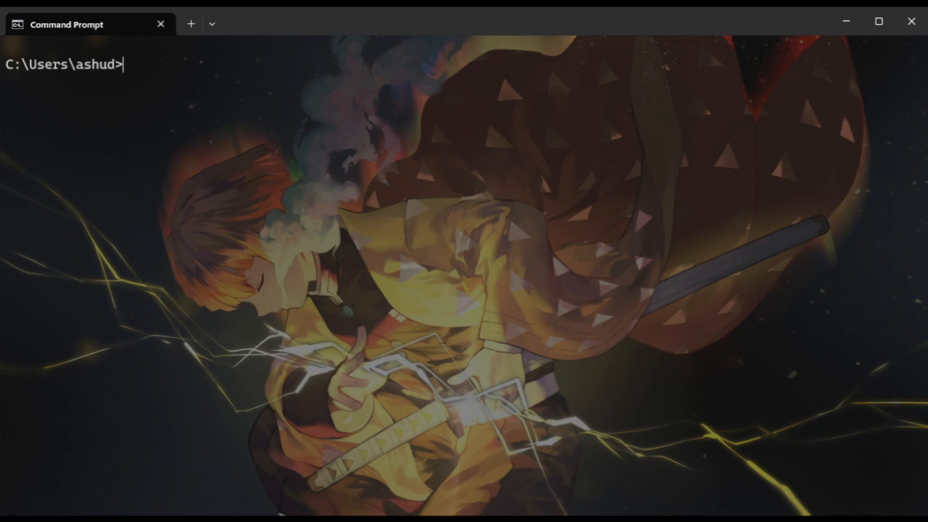
{"action": "type", "text": "dotnet"}
- Run dotnet and then dotnet --info to confirm the CLI is now recognized
{"action": "key", "text": "Return"}
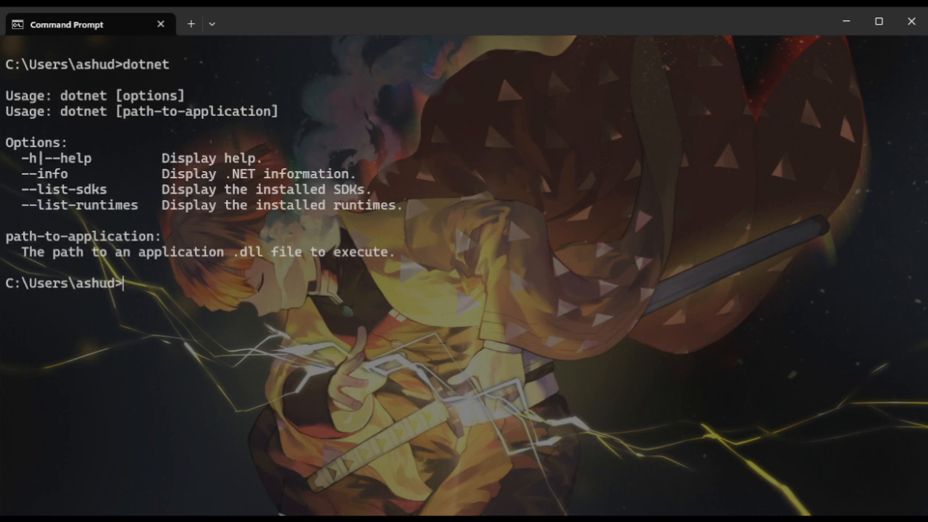
{"action": "type", "text": "dote"}
{"action": "key", "text": "BackSpace"}
{"action": "type", "text": "net --"}
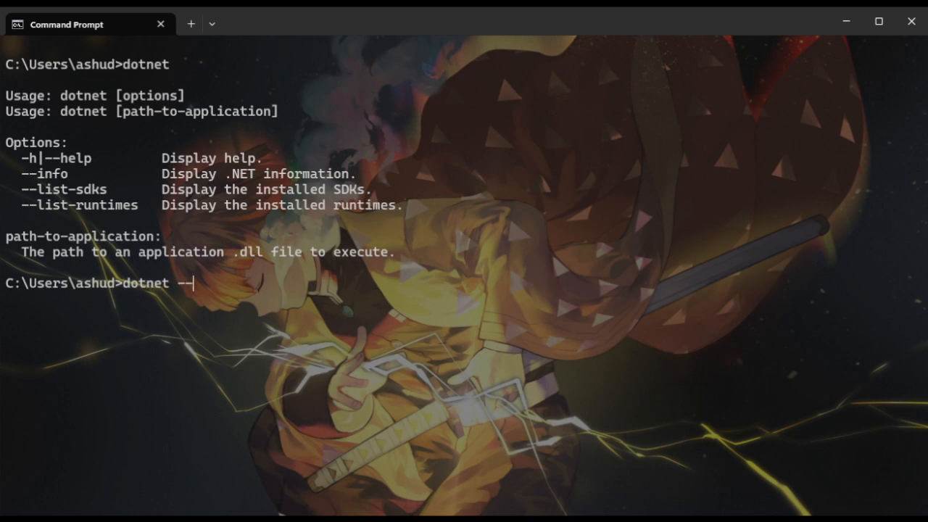
{"action": "type", "text": "info"}
{"action": "key", "text": "Return"}
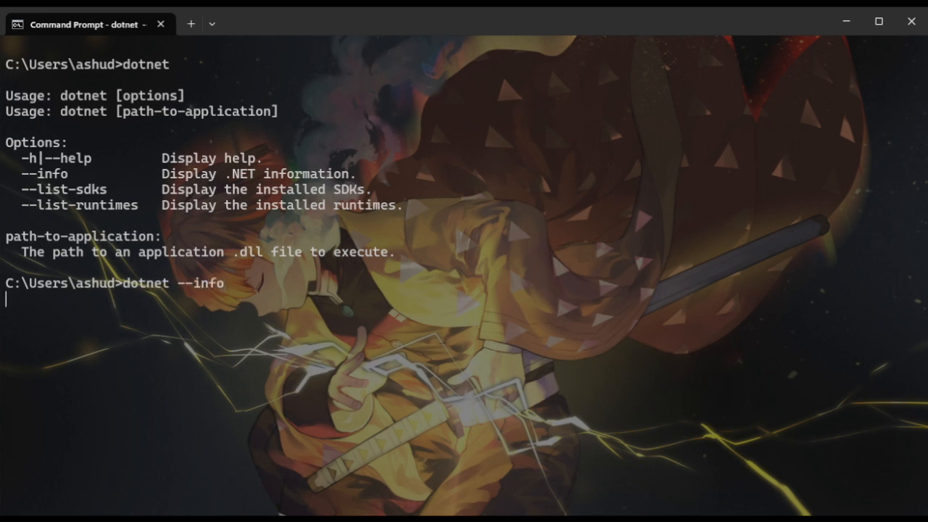
{"action": "scroll", "coordinate": [735, 411], "scroll_direction": "up", "scroll_amount": 5}
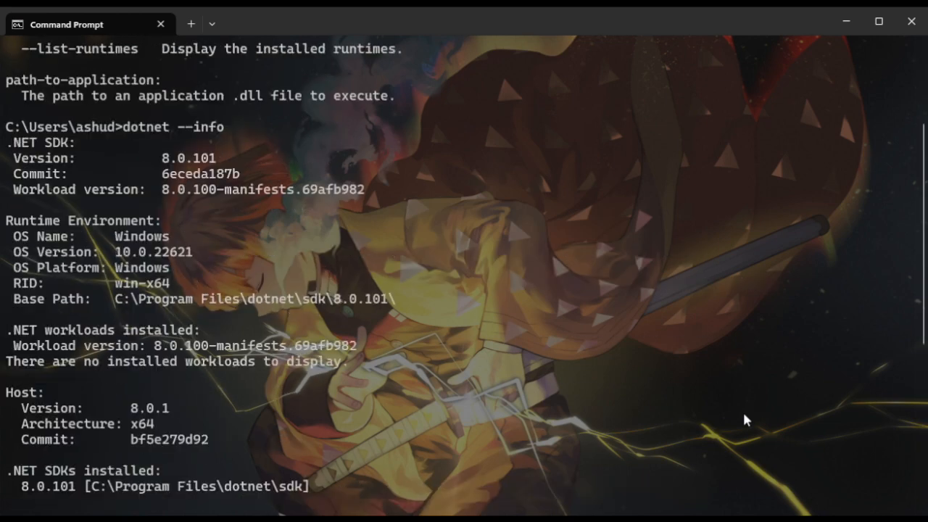
{"action": "scroll", "coordinate": [719, 427], "scroll_direction": "down", "scroll_amount": 3}
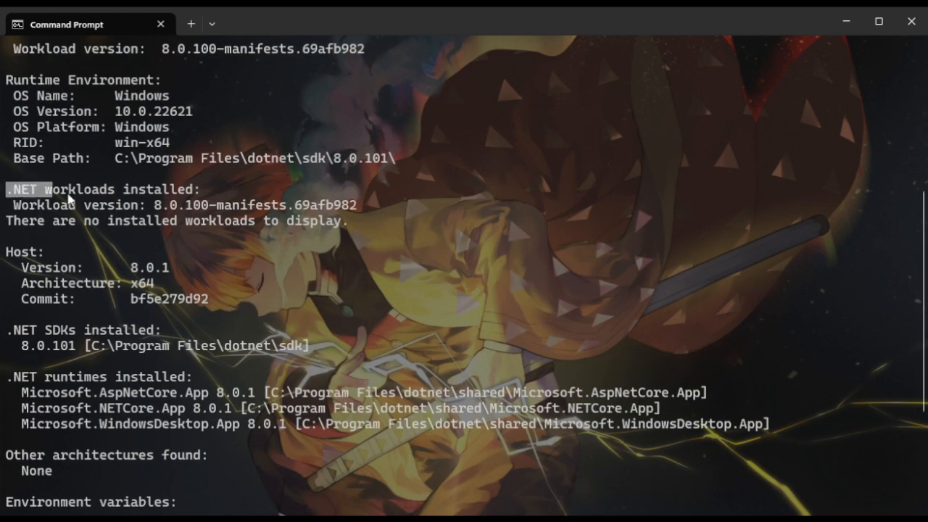
{"action": "left_click_drag", "start_coordinate": [70, 197], "coordinate": [340, 226]}
{"action": "scroll", "coordinate": [98, 130], "scroll_direction": "up", "scroll_amount": 3}
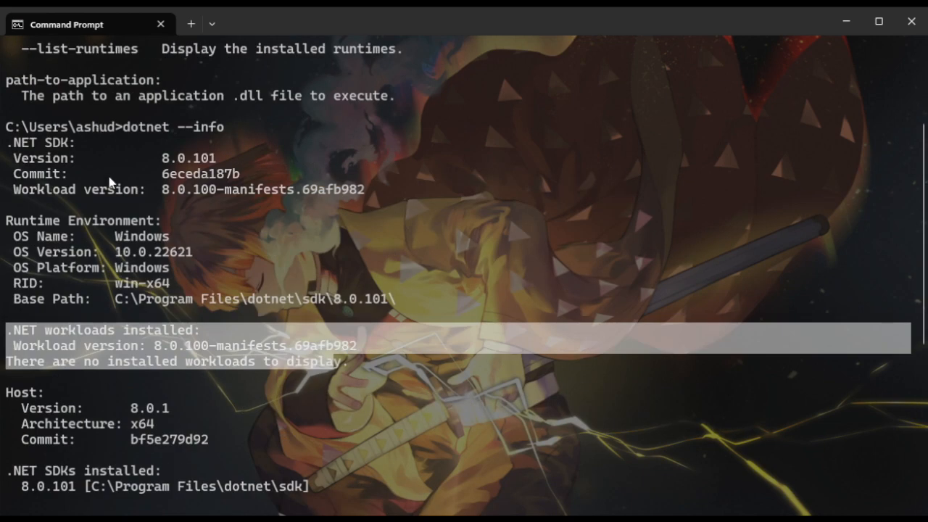
- Highlight the .NET SDK 8.0.101 and Runtime Environment lines in the info output
{"action": "left_click_drag", "start_coordinate": [21, 128], "coordinate": [230, 206]}
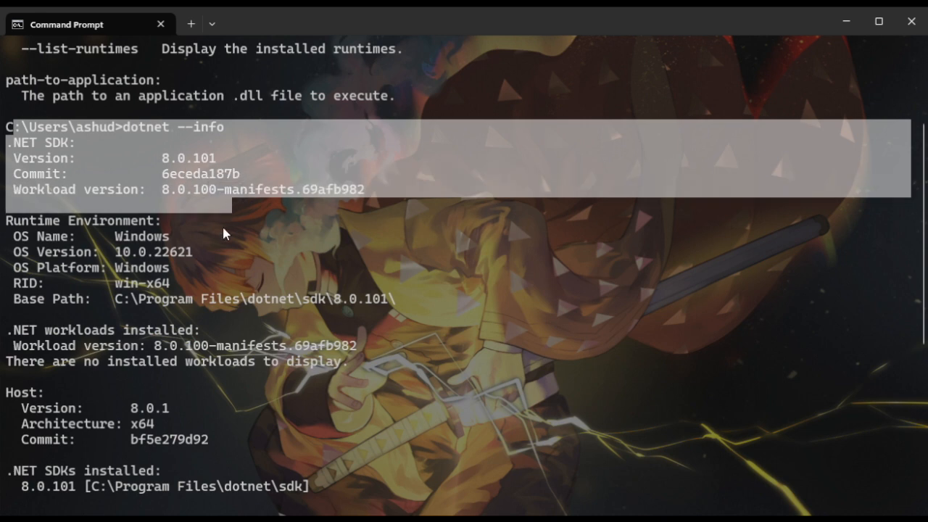
{"action": "left_click_drag", "start_coordinate": [399, 311], "coordinate": [13, 228]}
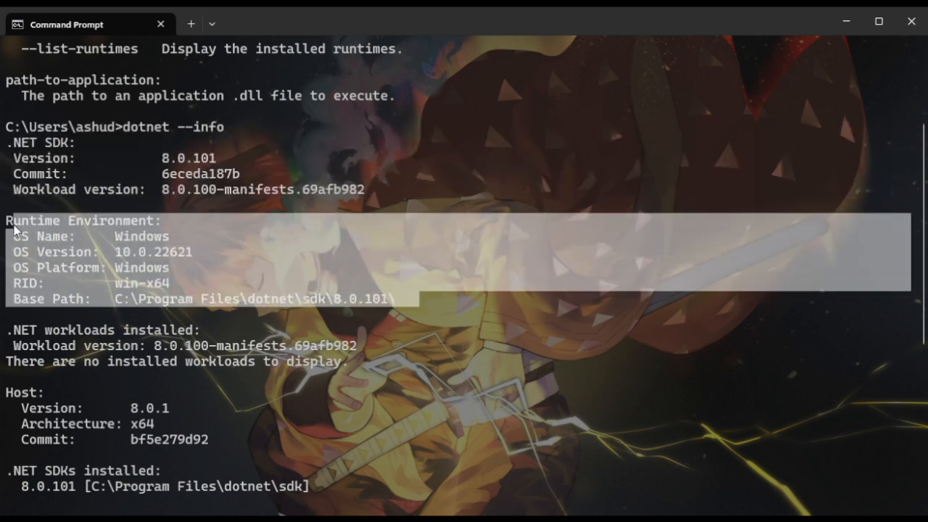
{"action": "left_click", "coordinate": [525, 299]}
{"action": "scroll", "coordinate": [525, 299], "scroll_direction": "down", "scroll_amount": 5}
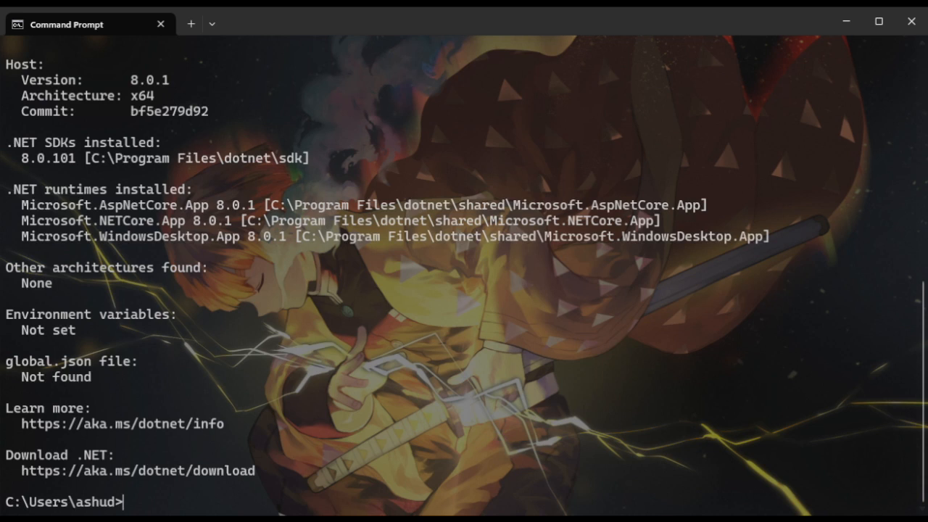
{"action": "type", "text": "cd"}
- Move to the Desktop, create a csharp folder and change into it
{"action": "key", "text": "BackSpace"}
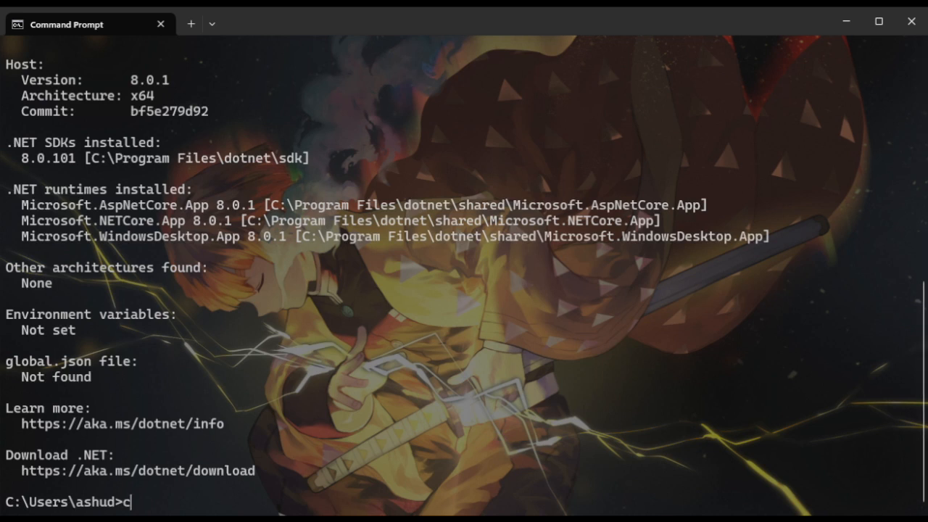
{"action": "key", "text": "BackSpace"}
{"action": "type", "text": "m"}
{"action": "key", "text": "BackSpace"}
{"action": "type", "text": "cd D"}
{"action": "type", "text": "esktop"}
{"action": "key", "text": "Return"}
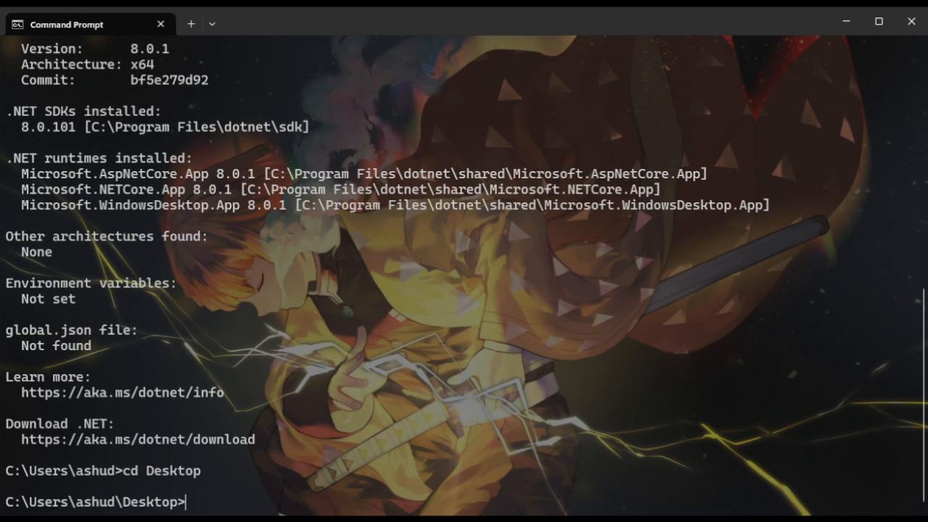
{"action": "type", "text": "mkdit"}
{"action": "key", "text": "BackSpace"}
{"action": "type", "text": "r c"}
{"action": "type", "text": "sharp"}
{"action": "key", "text": "Return"}
{"action": "type", "text": "c"}
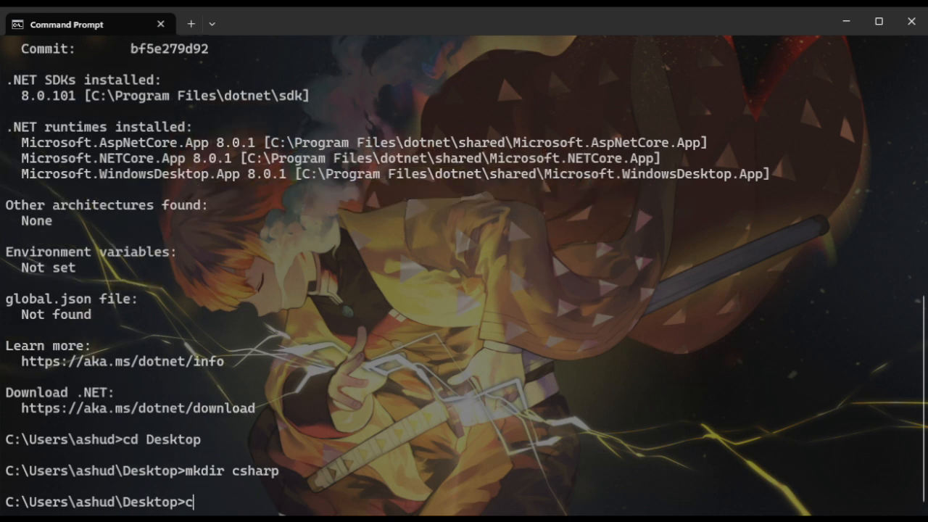
{"action": "type", "text": "d csharp"}
{"action": "key", "text": "Return"}
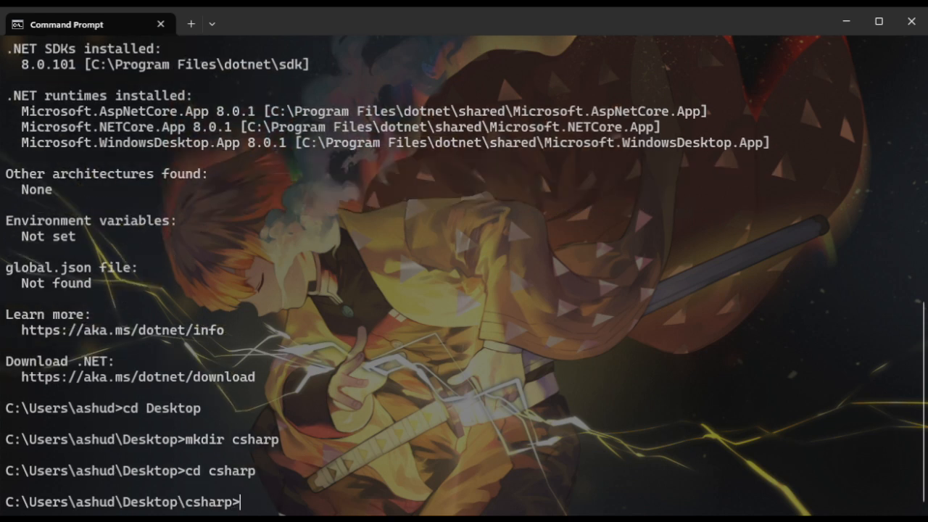
{"action": "type", "text": "m"}
{"action": "type", "text": "ksd"}
- Create src and test subfolders inside csharp and change into src
{"action": "key", "text": "BackSpace"}
{"action": "key", "text": "BackSpace"}
{"action": "type", "text": "dir "}
{"action": "type", "text": "src"}
{"action": "key", "text": "Return"}
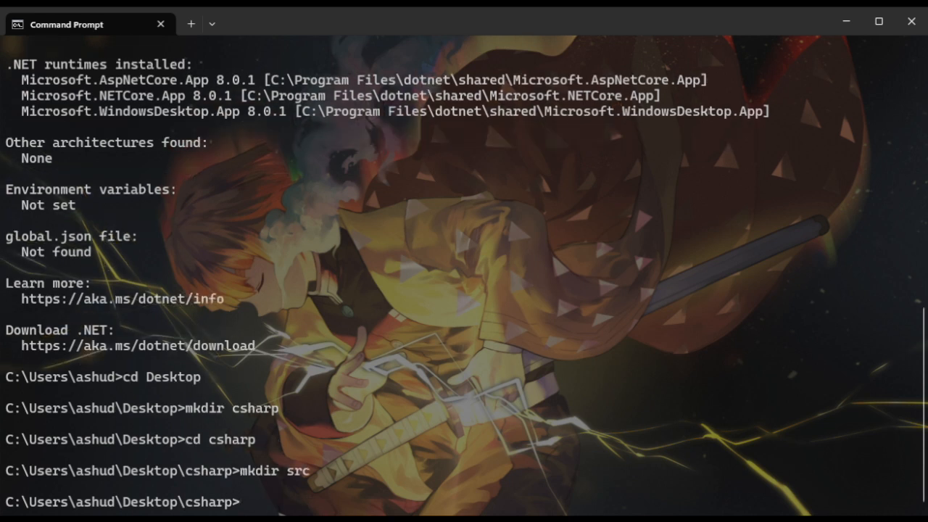
{"action": "type", "text": "mkd"}
{"action": "type", "text": "ir test"}
{"action": "key", "text": "Return"}
{"action": "type", "text": "c"}
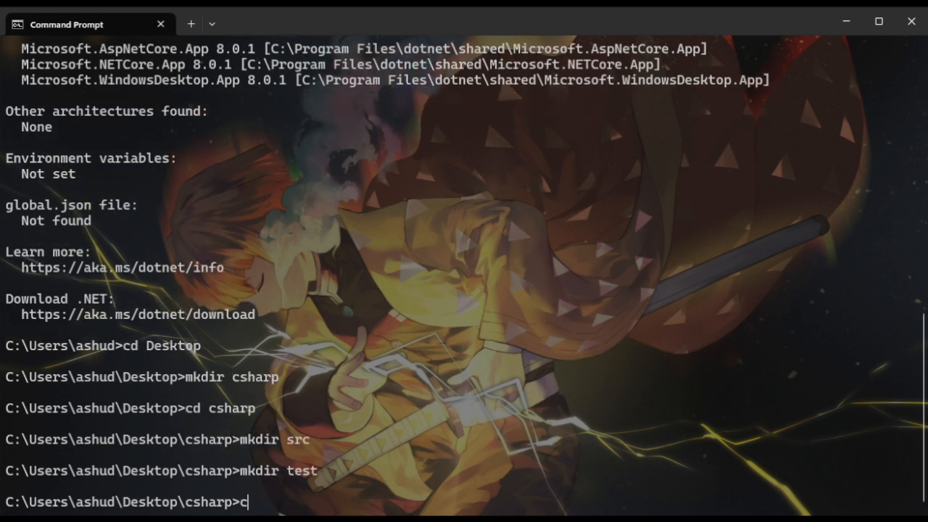
{"action": "type", "text": "d src"}
{"action": "key", "text": "Return"}
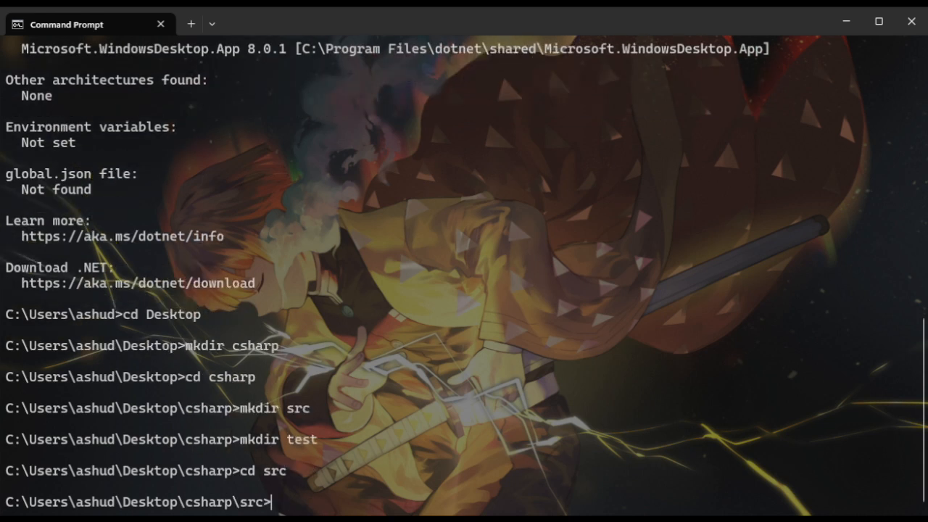
{"action": "type", "text": "cls"}
- Clear the screen with cls and run dotnet new to list the common project templates
{"action": "key", "text": "Return"}
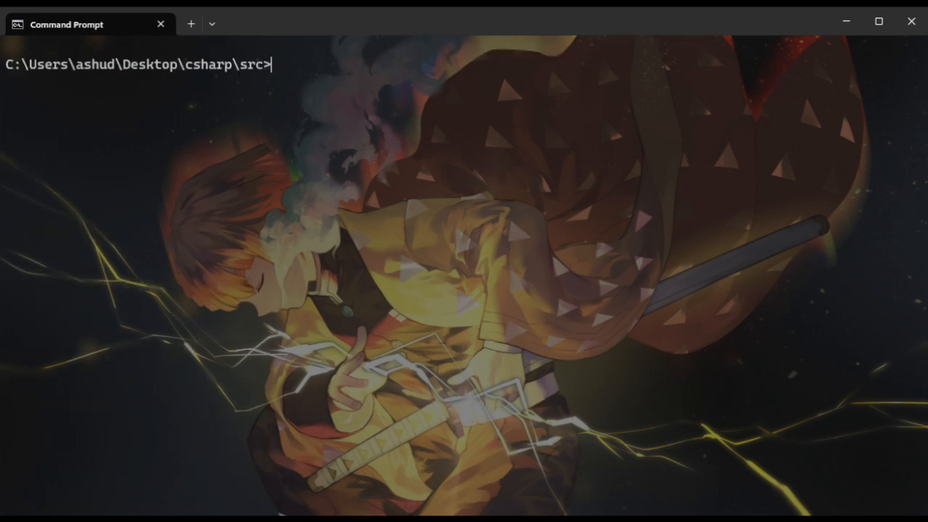
{"action": "type", "text": "dot"}
{"action": "type", "text": "net"}
{"action": "type", "text": " new"}
{"action": "key", "text": "Return"}
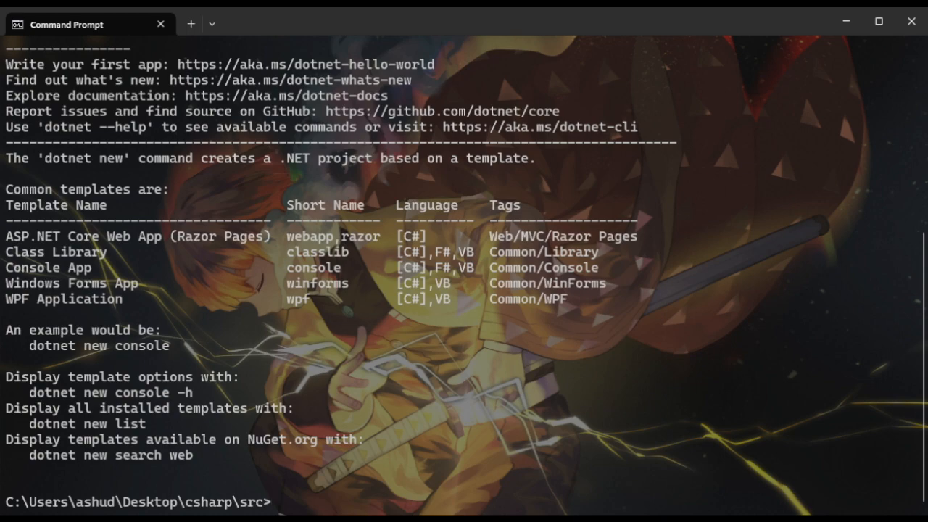
{"action": "scroll", "coordinate": [922, 393], "scroll_direction": "up", "scroll_amount": 1}
{"action": "scroll", "coordinate": [922, 393], "scroll_direction": "up", "scroll_amount": 3}
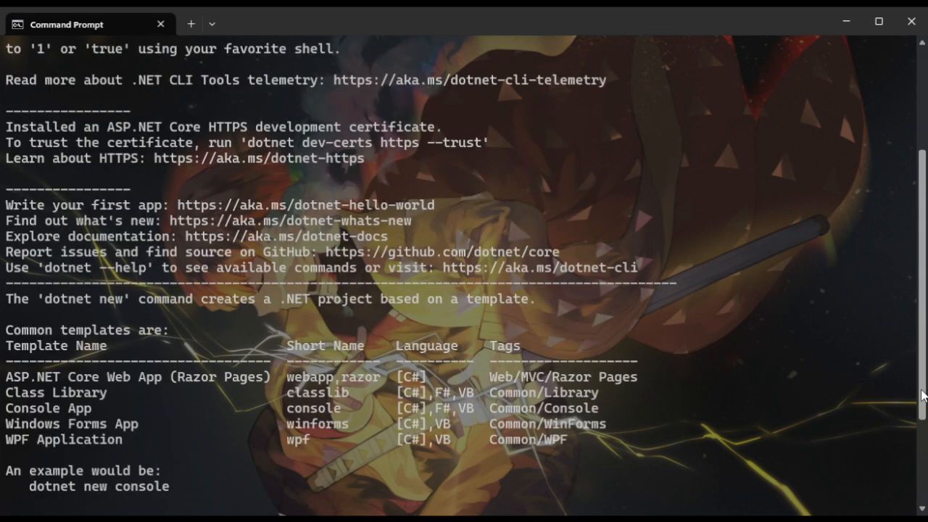
{"action": "scroll", "coordinate": [922, 393], "scroll_direction": "up", "scroll_amount": 3}
{"action": "scroll", "coordinate": [922, 394], "scroll_direction": "down", "scroll_amount": 2}
{"action": "scroll", "coordinate": [922, 393], "scroll_direction": "down", "scroll_amount": 1}
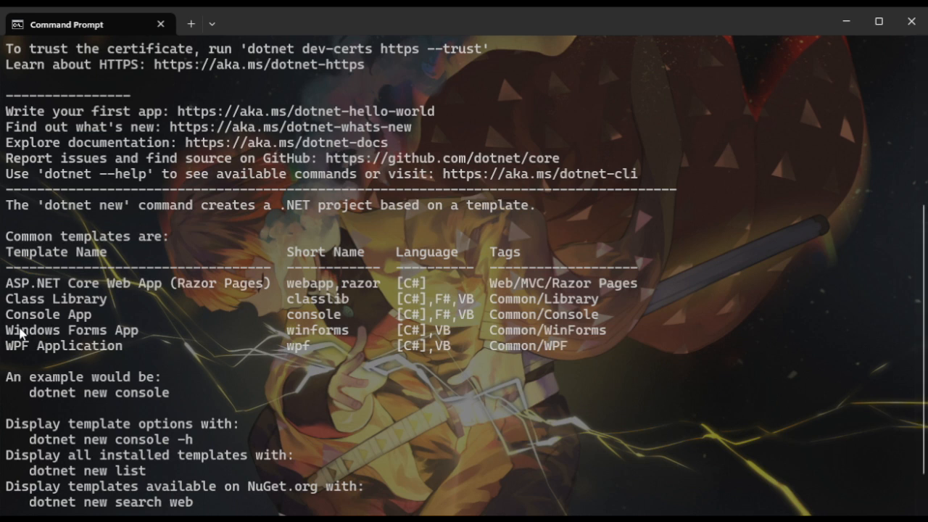
{"action": "left_click_drag", "start_coordinate": [6, 314], "coordinate": [91, 315]}
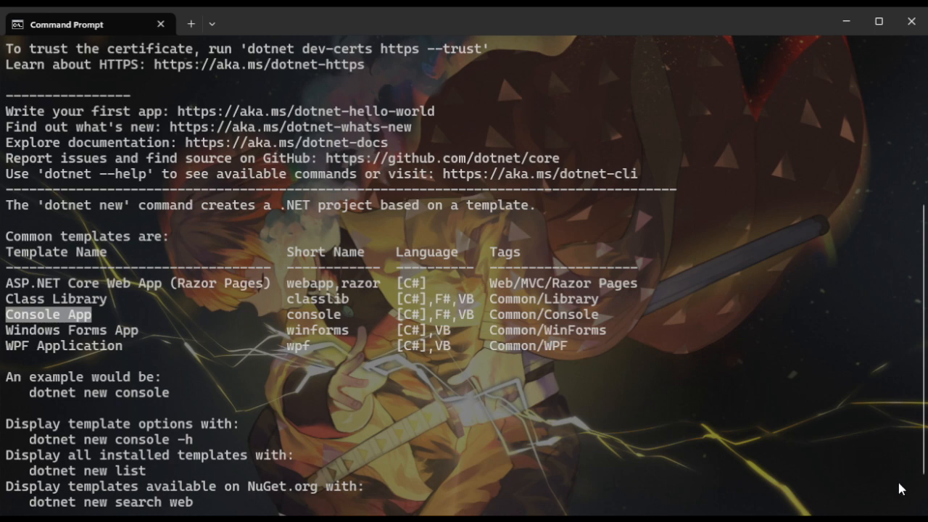
{"action": "scroll", "coordinate": [900, 489], "scroll_direction": "down", "scroll_amount": 3}
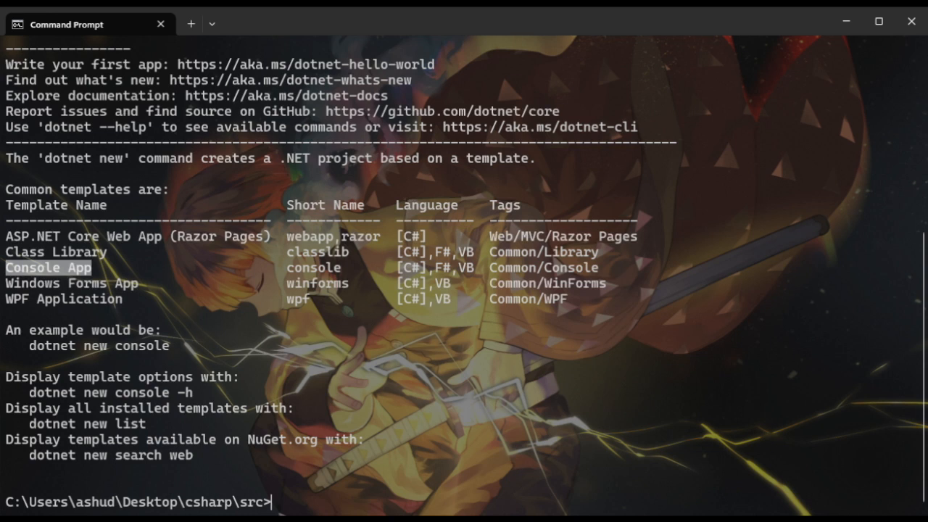
{"action": "type", "text": "dotner"}
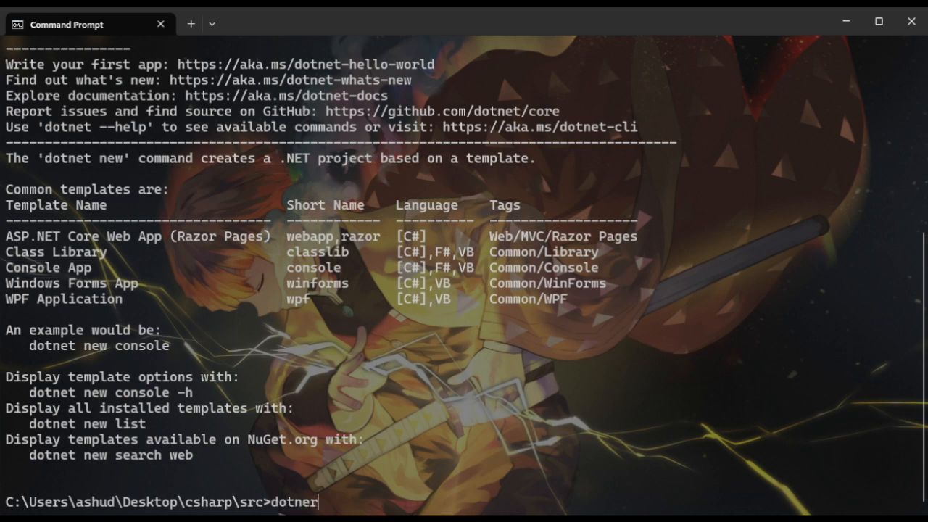
- Run dotnet new console to create a Console App project in src
{"action": "key", "text": "BackSpace"}
{"action": "type", "text": "t new "}
{"action": "type", "text": "console"}
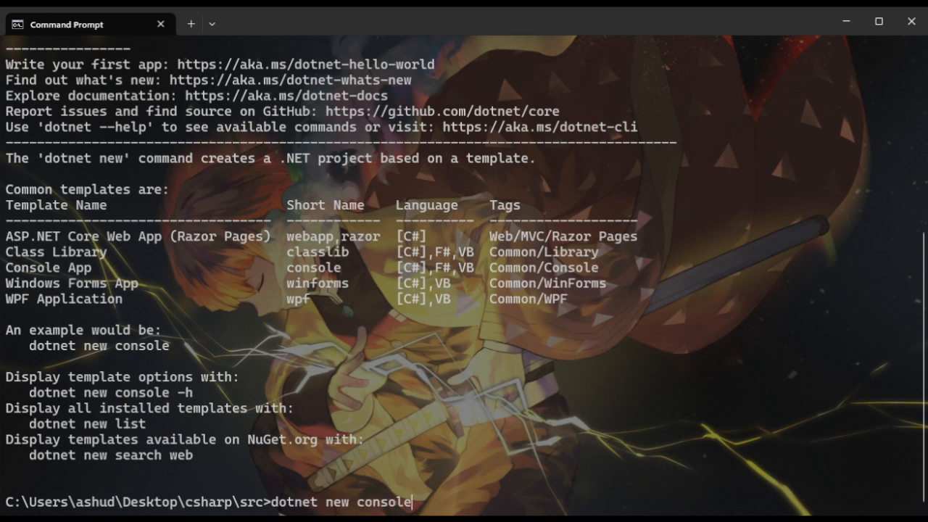
{"action": "double_click", "coordinate": [313, 268]}
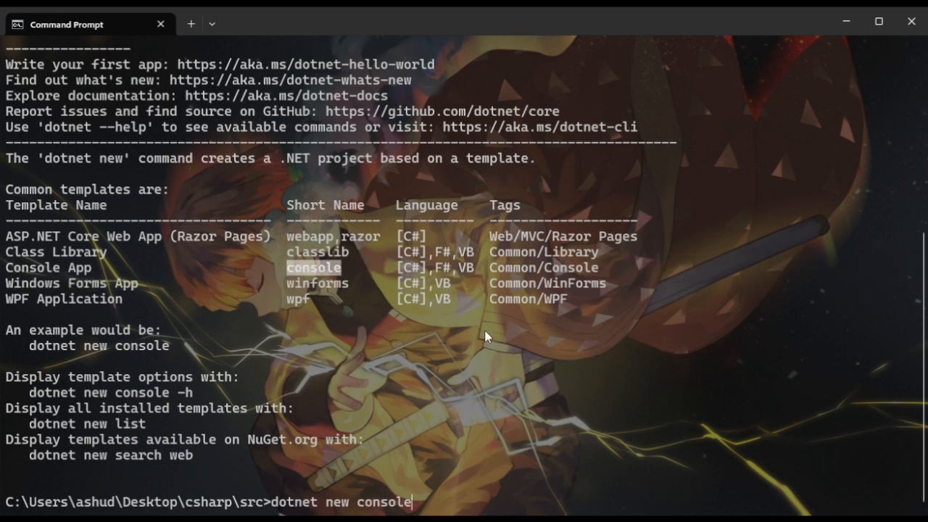
{"action": "left_click", "coordinate": [701, 429]}
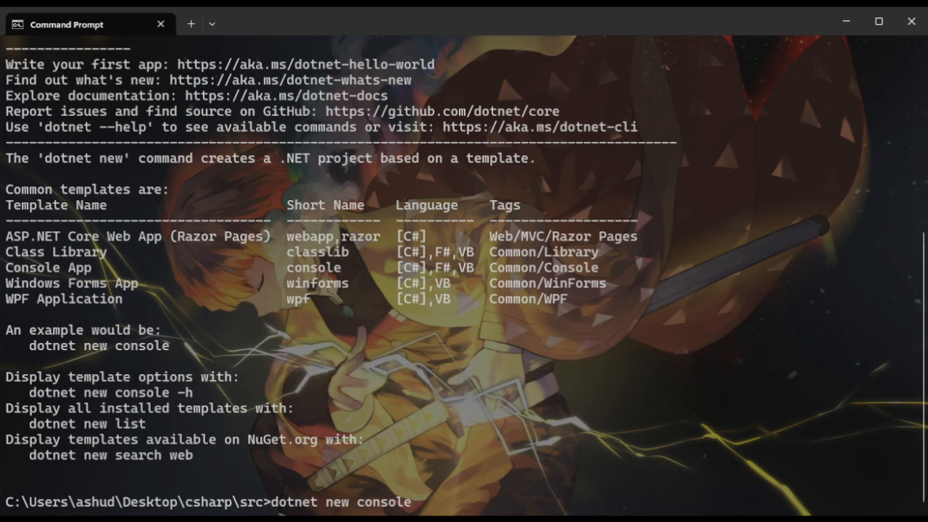
{"action": "key", "text": "Return"}
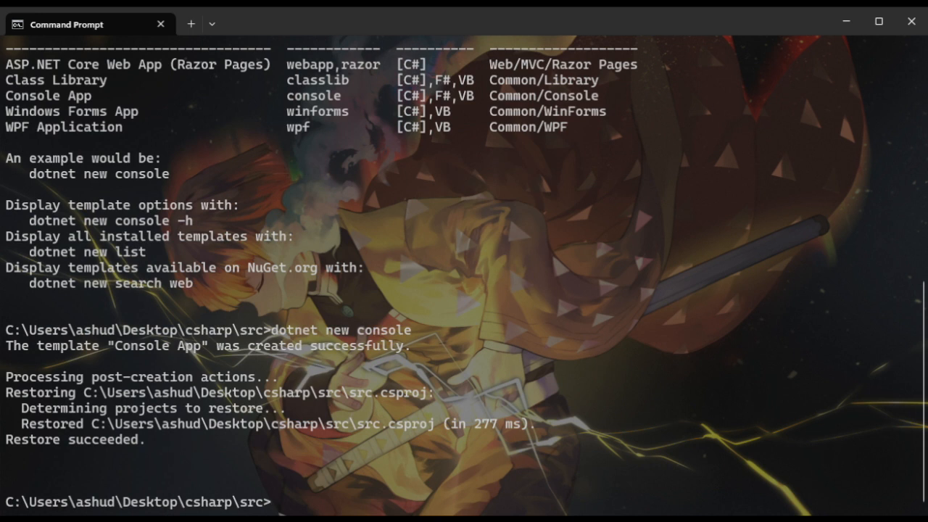
{"action": "type", "text": "d"}
{"action": "type", "text": "otnet ru"}
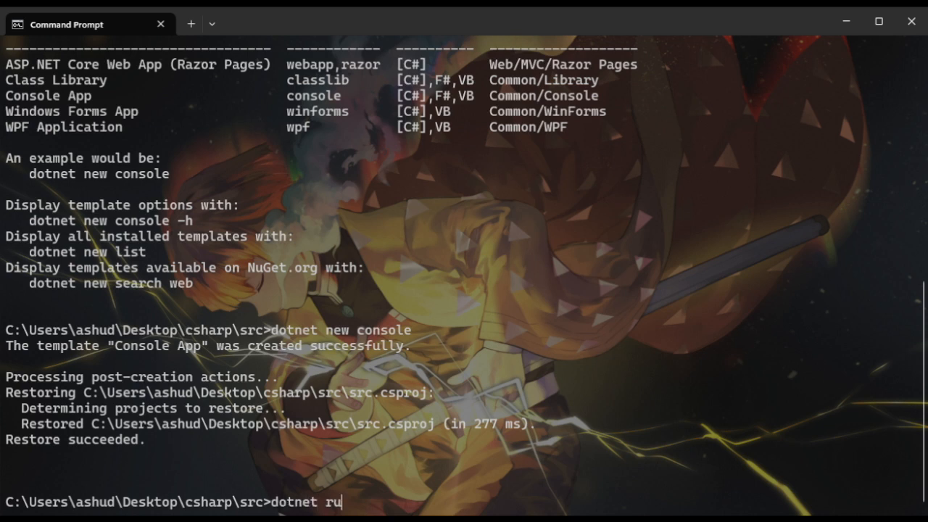
{"action": "type", "text": "n"}
- Run dotnet run to print Hello, World!, then open the folder in VS Code with code
{"action": "key", "text": "Return"}
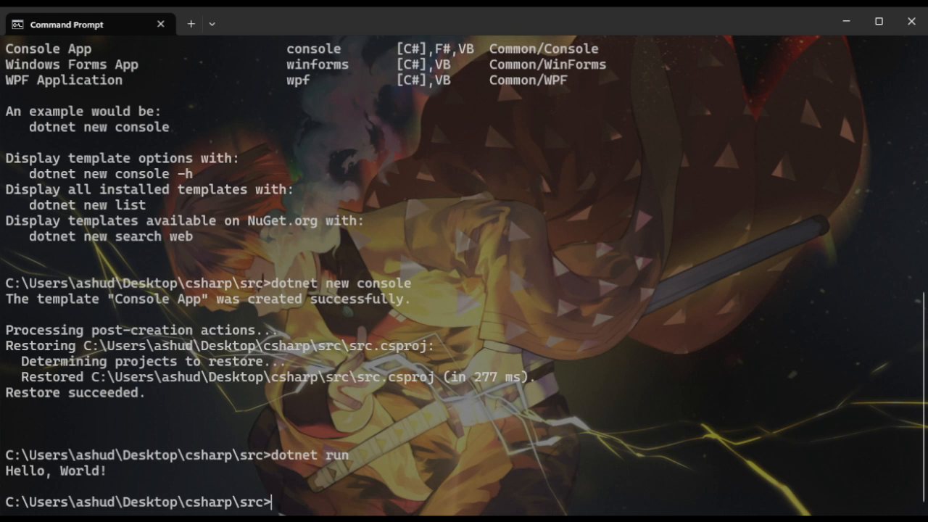
{"action": "type", "text": "code ."}
{"action": "key", "text": "Return"}
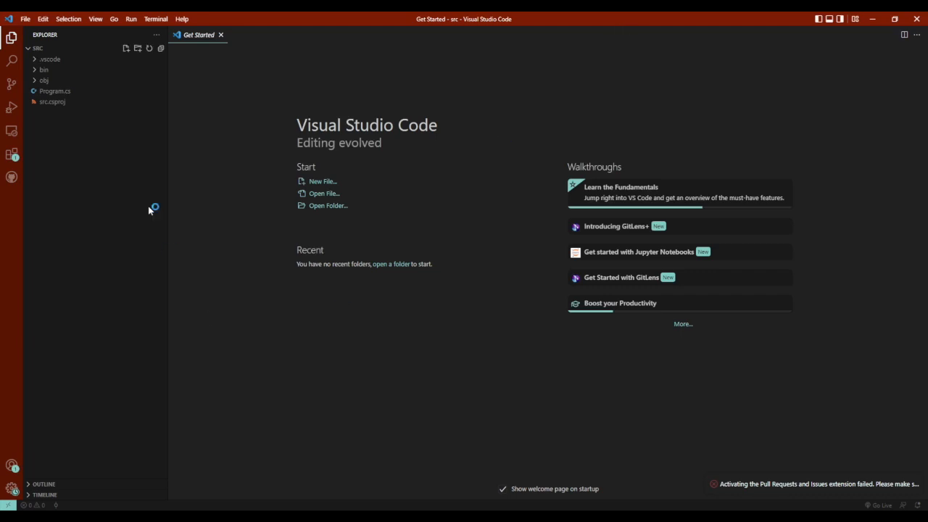
- Browse the Explorer tree and open Program.cs in the editor
{"action": "mouse_move", "coordinate": [44, 80]}
{"action": "left_click", "coordinate": [35, 48]}
{"action": "left_click", "coordinate": [55, 91]}
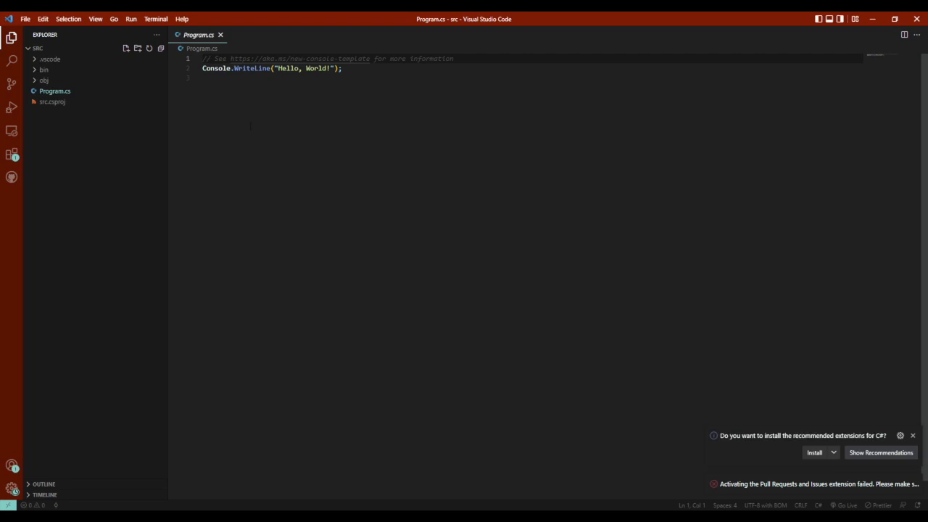
- Replace 'World' in the WriteLine greeting with the new name and save Program.cs
{"action": "mouse_move", "coordinate": [342, 68]}
{"action": "left_mouse_down"}
{"action": "mouse_move", "coordinate": [234, 68]}
{"action": "mouse_move", "coordinate": [202, 58]}
{"action": "left_mouse_up"}
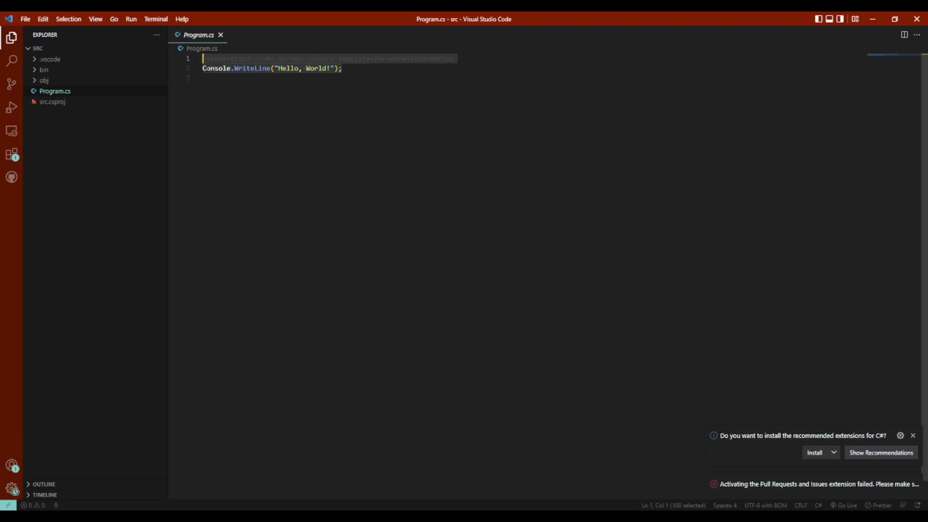
{"action": "left_click_drag", "start_coordinate": [202, 58], "coordinate": [202, 68]}
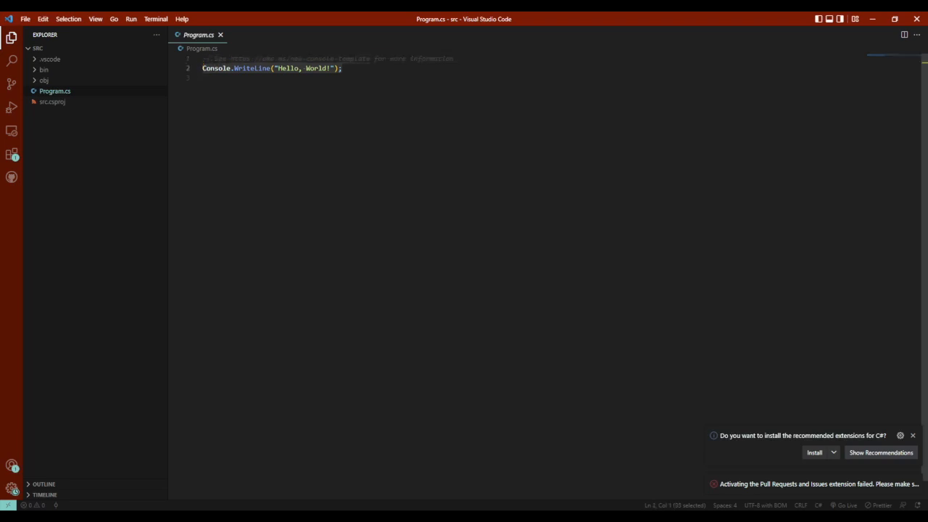
{"action": "left_click", "coordinate": [507, 78]}
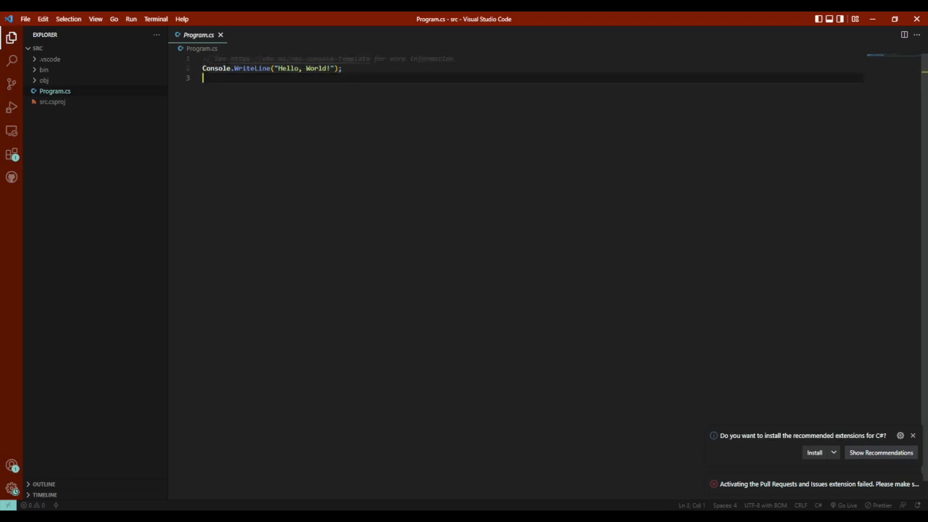
{"action": "double_click", "coordinate": [316, 68]}
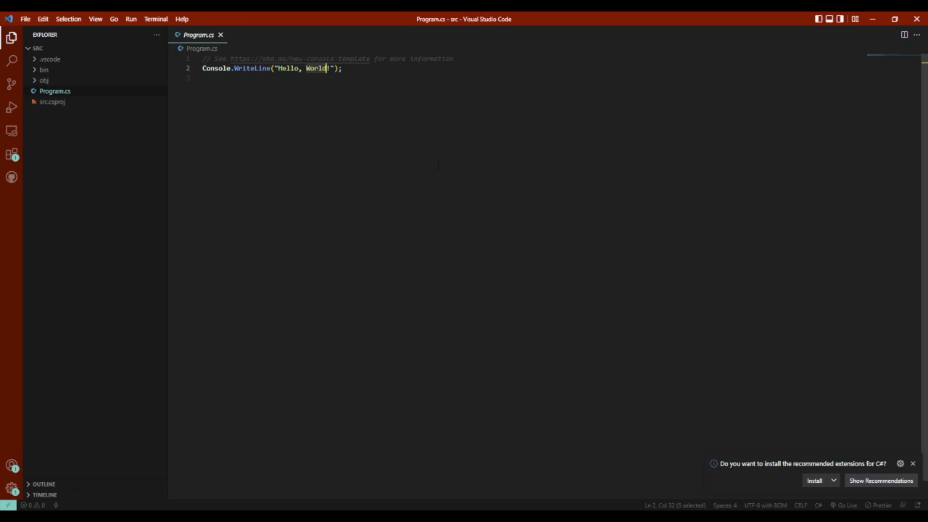
{"action": "key", "text": "BackSpace"}
{"action": "key", "text": "BackSpace"}
{"action": "key", "text": "BackSpace"}
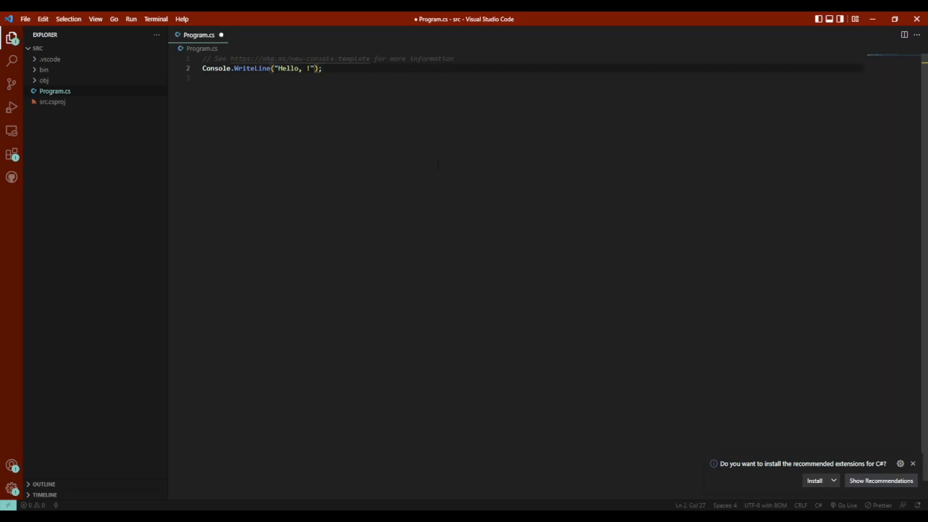
{"action": "type", "text": "Adity"}
{"action": "type", "text": "a"}
{"action": "key", "text": "ctrl+s"}
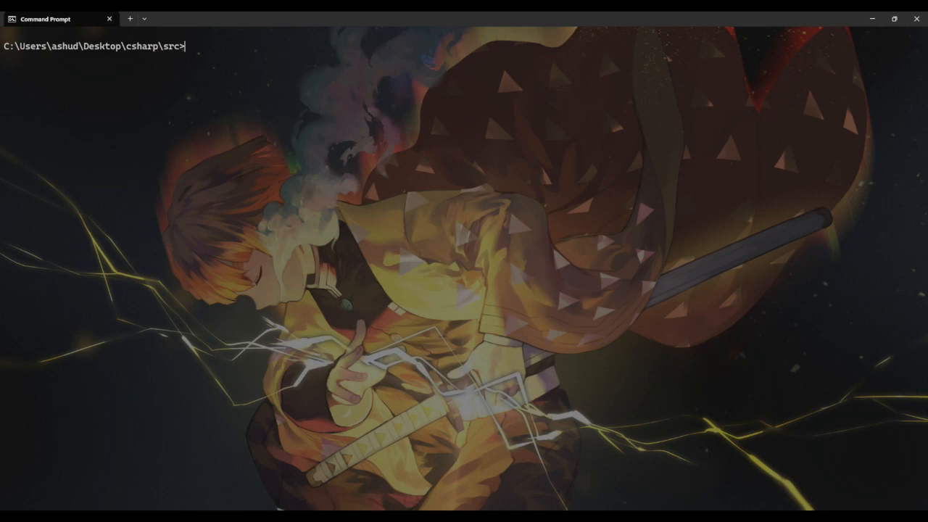
{"action": "type", "text": "d"}
{"action": "type", "text": "o"}
{"action": "type", "text": "t"}
{"action": "type", "text": "net "}
{"action": "type", "text": "r"}
{"action": "type", "text": "estore"}
- Run dotnet restore, dotnet build, then dotnet bin/Debug/net8.0/src.dll to print the edited greeting
{"action": "key", "text": "Return"}
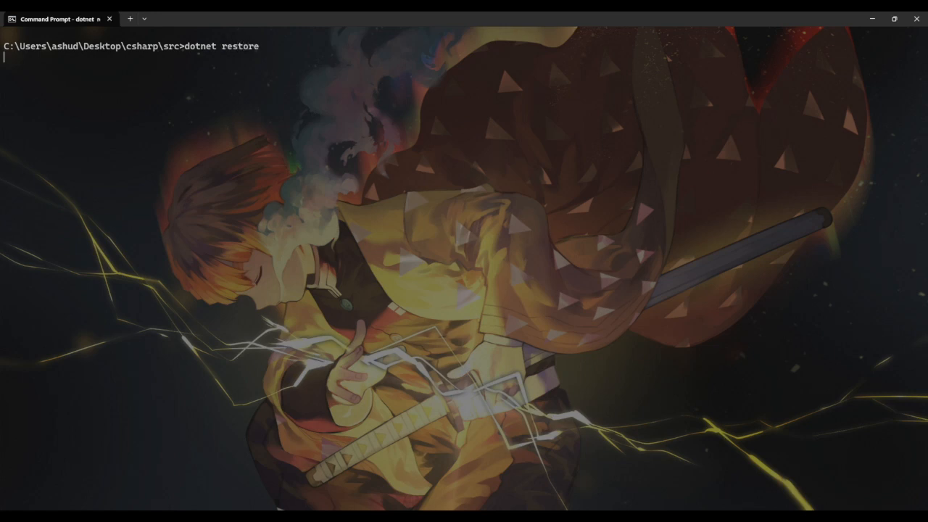
{"action": "type", "text": "dotner "}
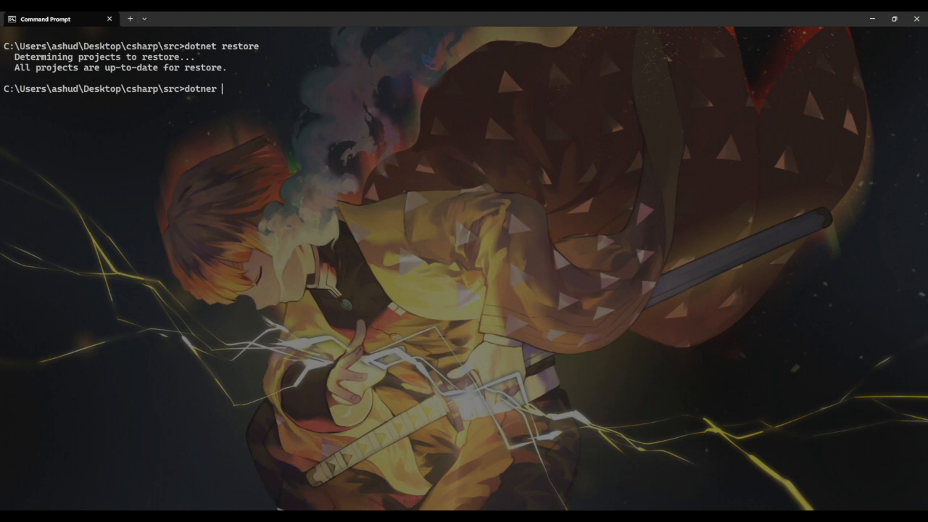
{"action": "key", "text": "BackSpace"}
{"action": "key", "text": "BackSpace"}
{"action": "type", "text": "t build"}
{"action": "key", "text": "Return"}
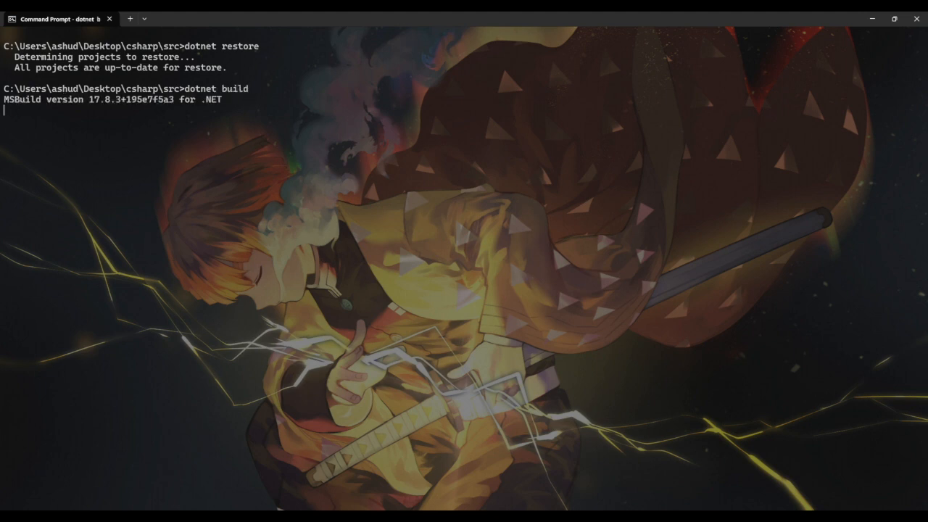
{"action": "type", "text": "dotnet "}
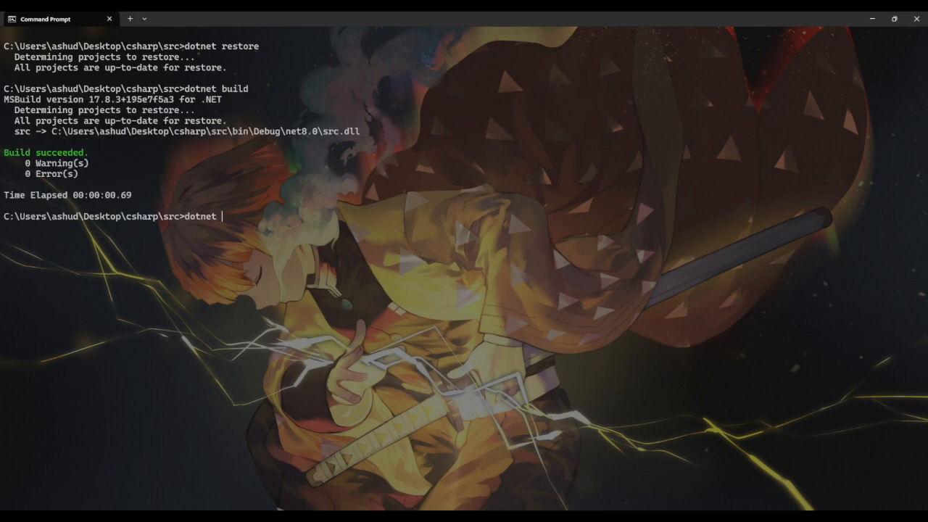
{"action": "type", "text": "bin"}
{"action": "type", "text": "/D"}
{"action": "type", "text": "ebug/"}
{"action": "type", "text": "net8."}
{"action": "type", "text": "0/sr"}
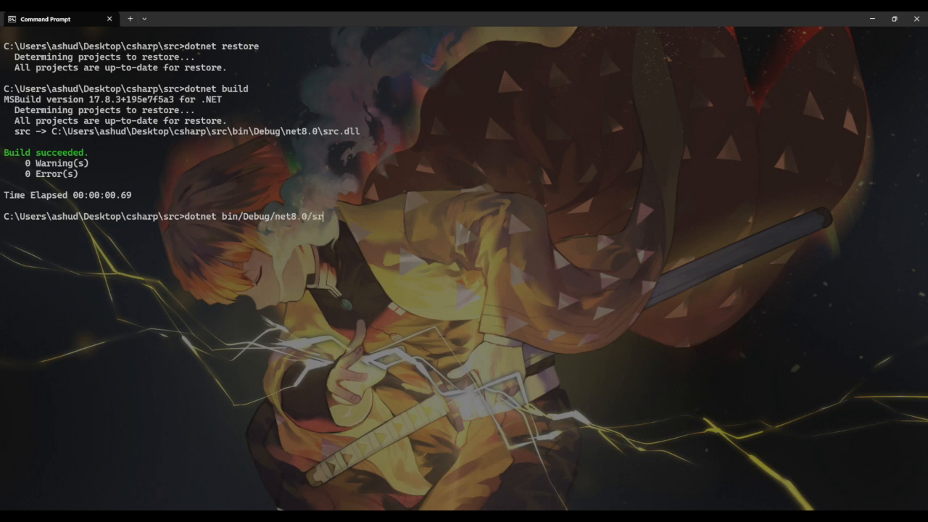
{"action": "type", "text": "c.dll"}
{"action": "key", "text": "Return"}
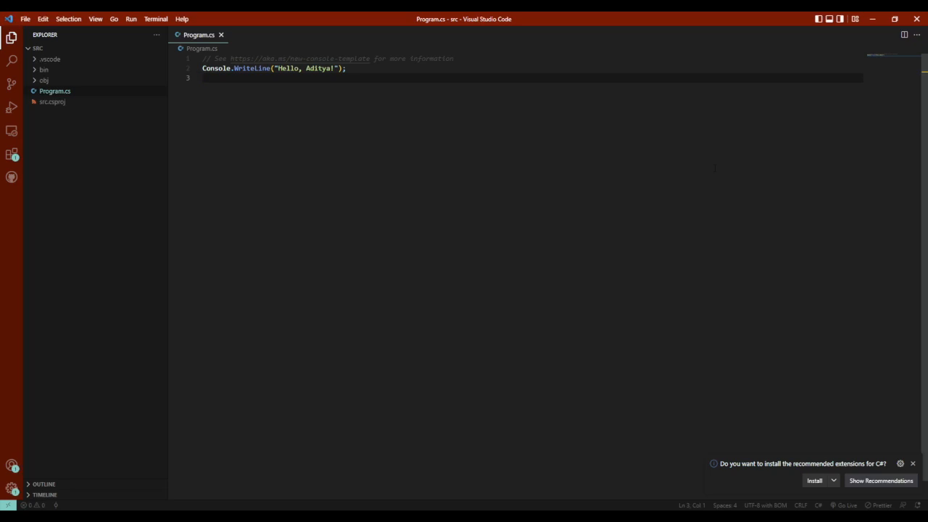
{"action": "key", "text": "shift+Up"}
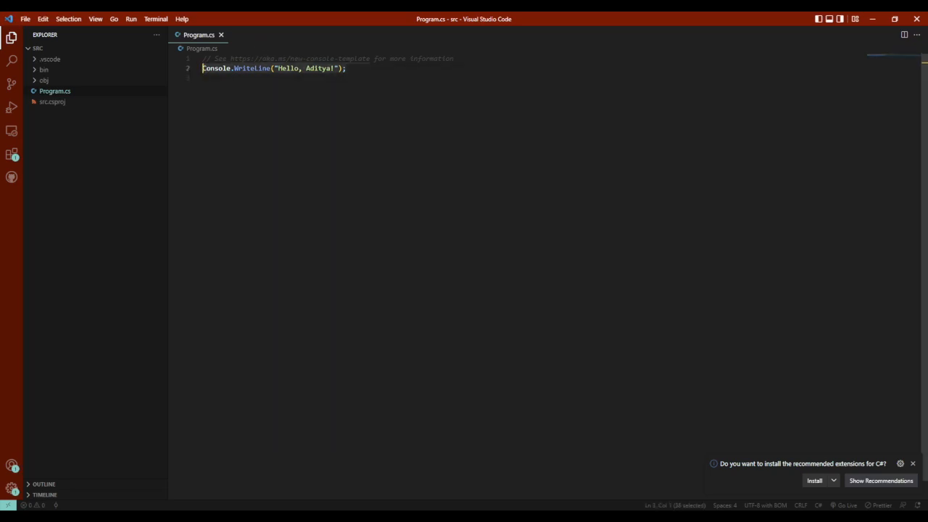
{"action": "key", "text": "End"}
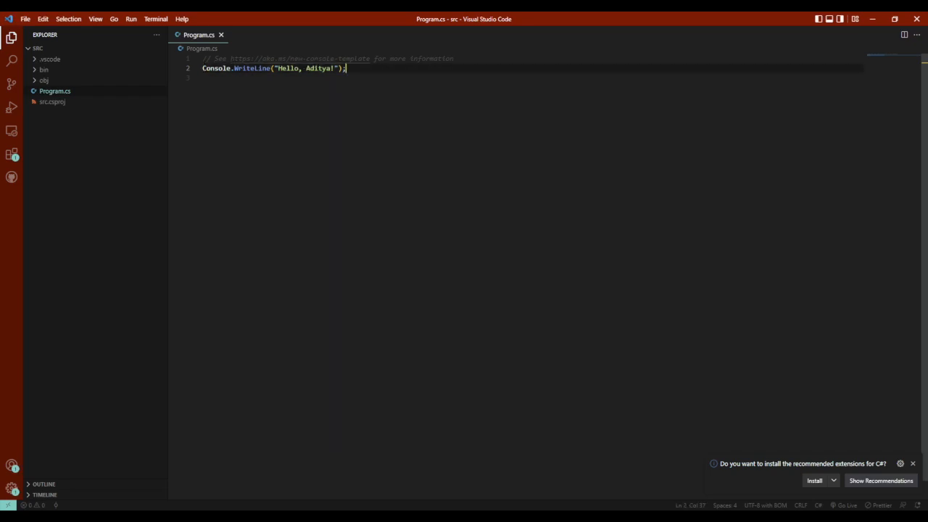
{"action": "left_click_drag", "start_coordinate": [230, 58], "coordinate": [367, 59]}
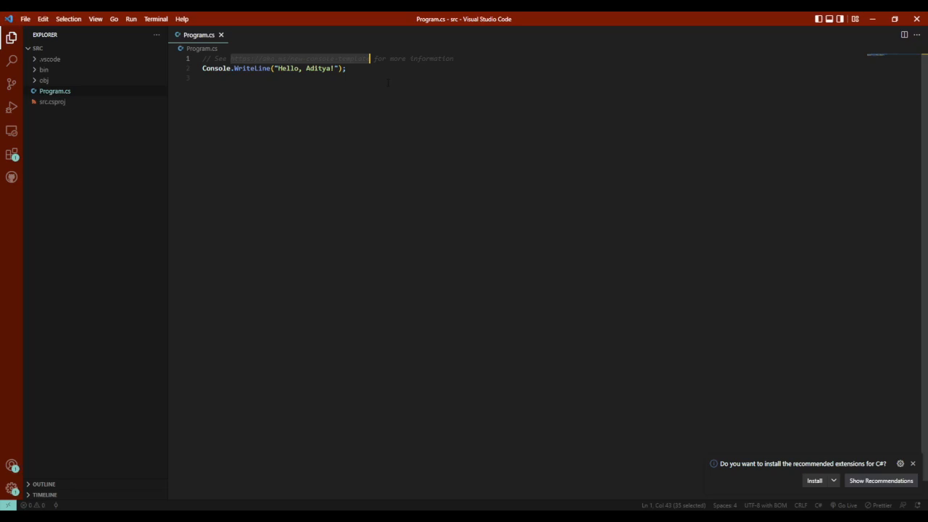
{"action": "left_click", "coordinate": [290, 77]}
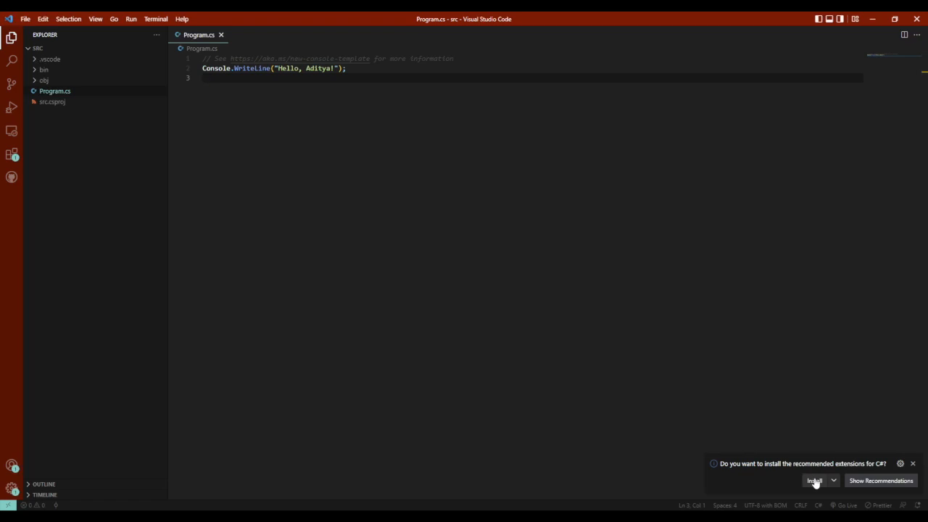
- Install the recommended C# extension from its extension page
{"action": "left_click", "coordinate": [879, 481]}
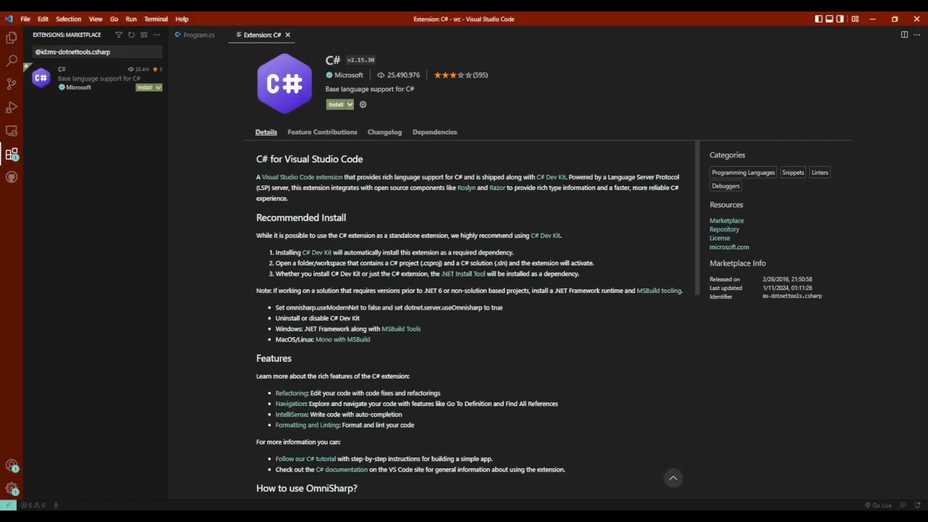
{"action": "left_click", "coordinate": [336, 104]}
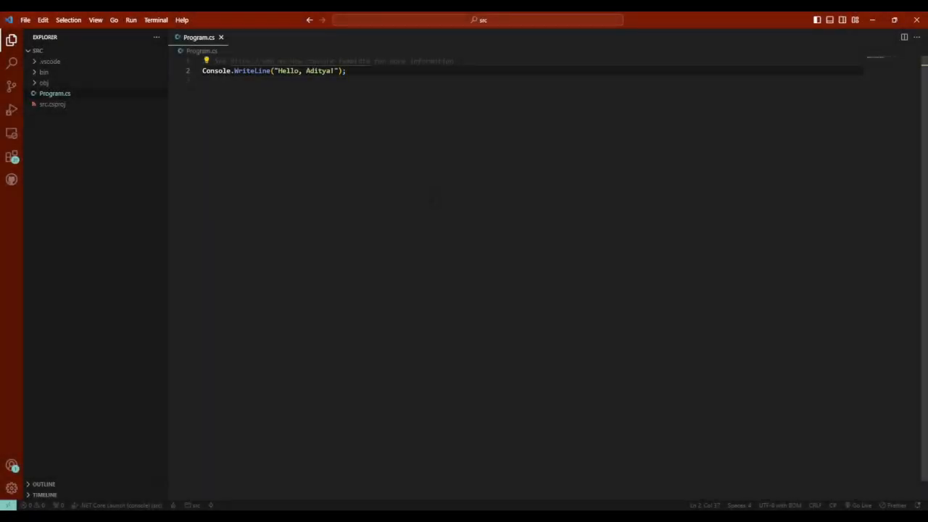
- Run the program without debugging so Hello, Aditya! prints in the debug console
{"action": "left_click", "coordinate": [131, 19]}
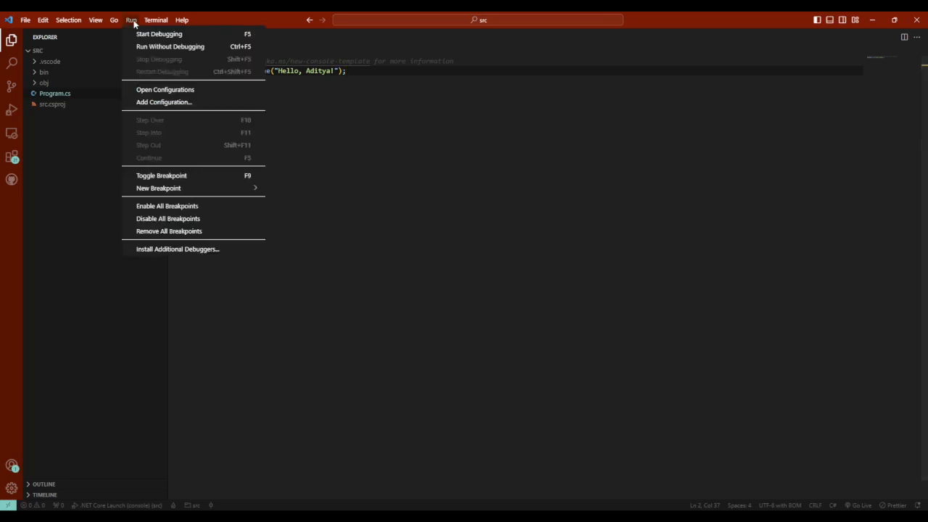
{"action": "left_click", "coordinate": [167, 47]}
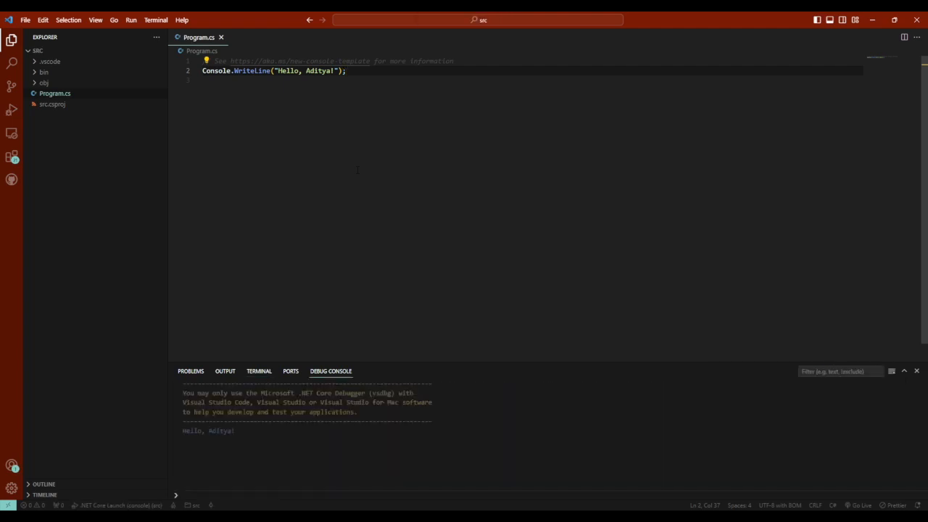
{"action": "left_click_drag", "start_coordinate": [347, 70], "coordinate": [214, 71]}
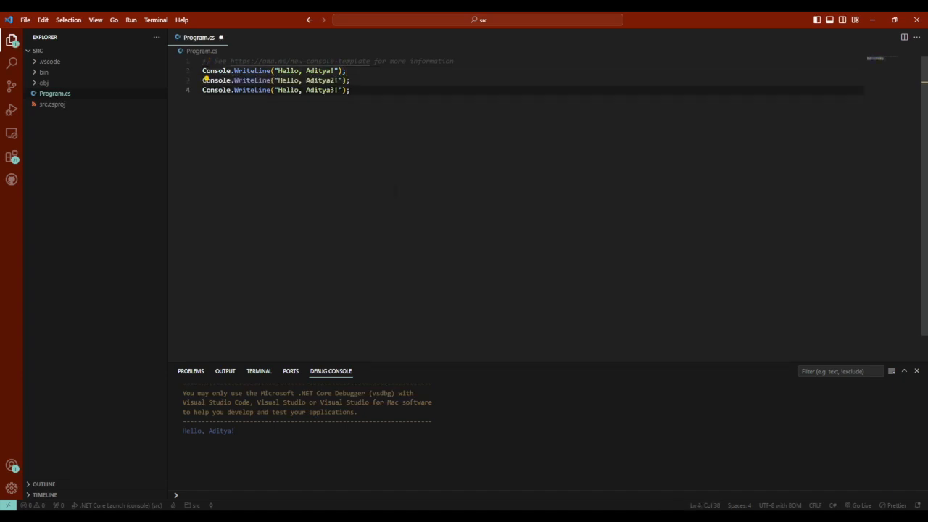
- Set a breakpoint on line 3 and run the updated program without debugging, printing all three greetings
{"action": "left_click", "coordinate": [174, 80]}
{"action": "left_click", "coordinate": [131, 20]}
{"action": "left_click", "coordinate": [158, 34]}
{"action": "left_click", "coordinate": [132, 20]}
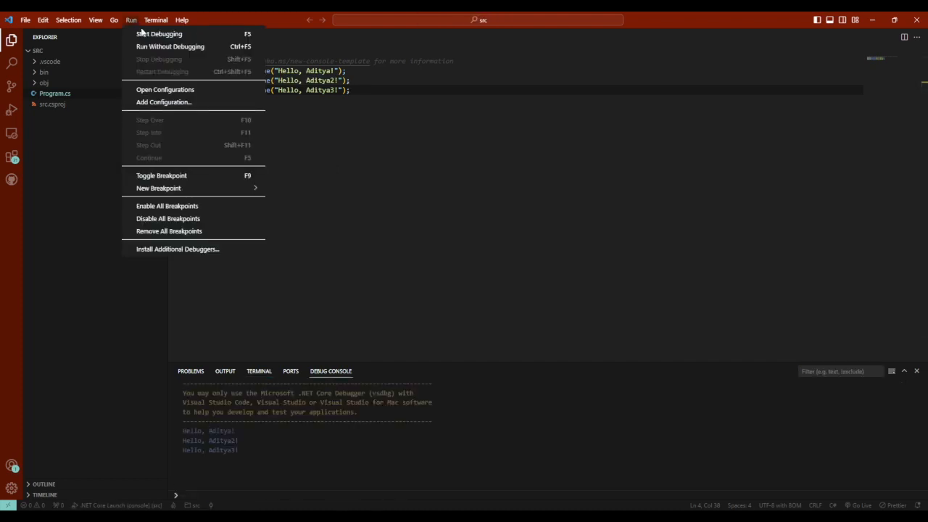
- Start debugging, pause at the line 3 breakpoint, and step over twice until the program exits
{"action": "left_click", "coordinate": [159, 34]}
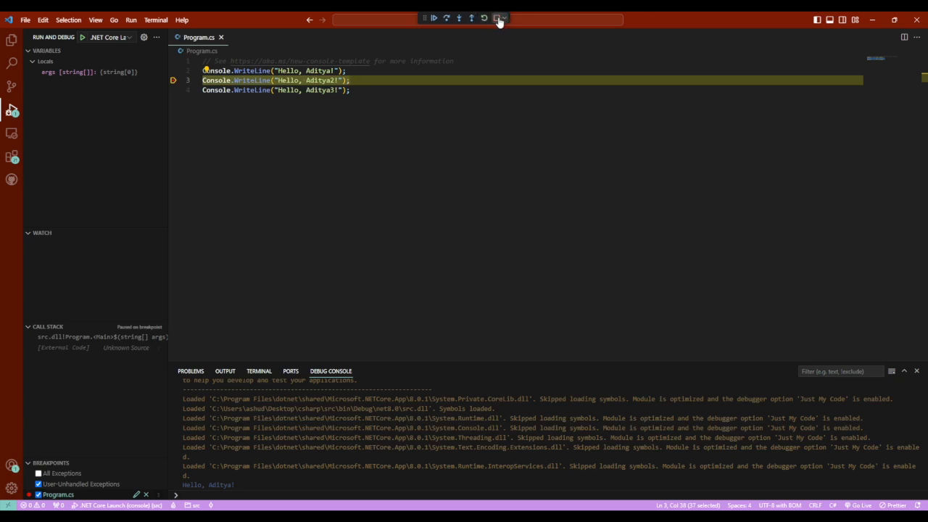
{"action": "left_click", "coordinate": [447, 18]}
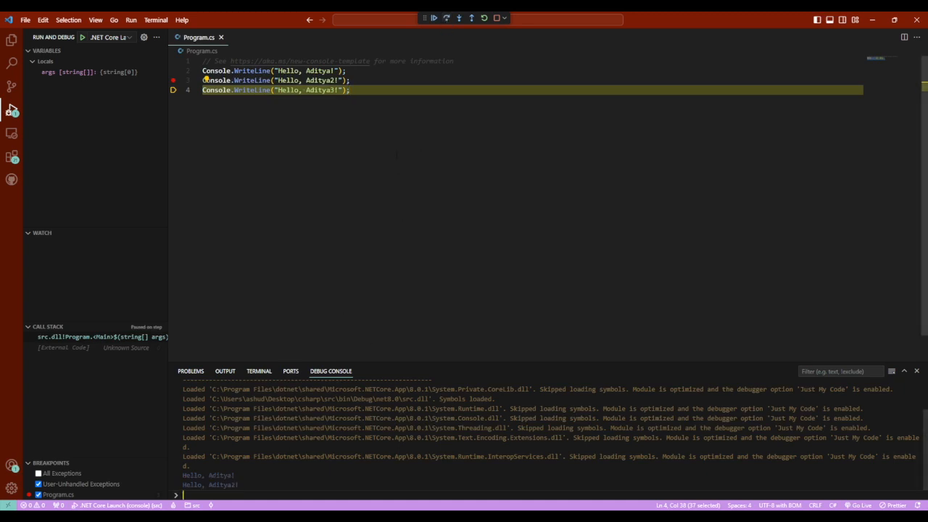
{"action": "left_click", "coordinate": [447, 18]}
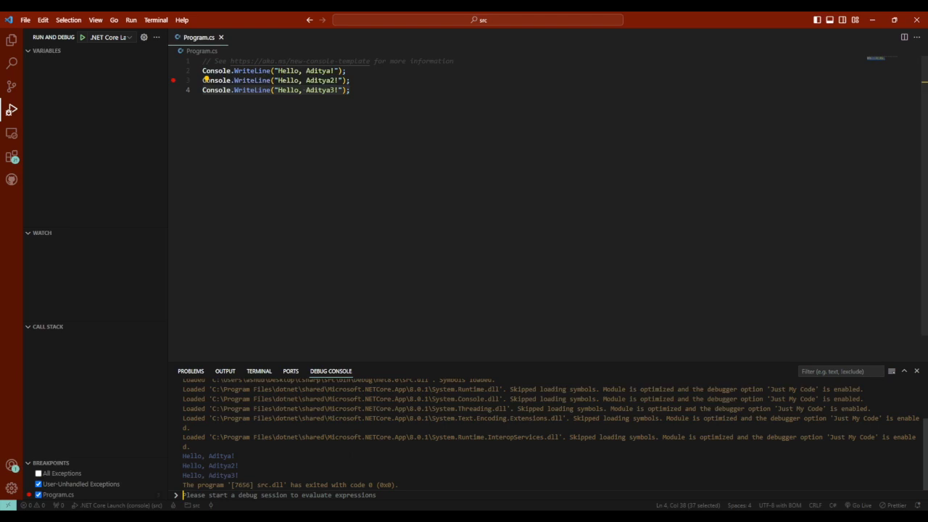